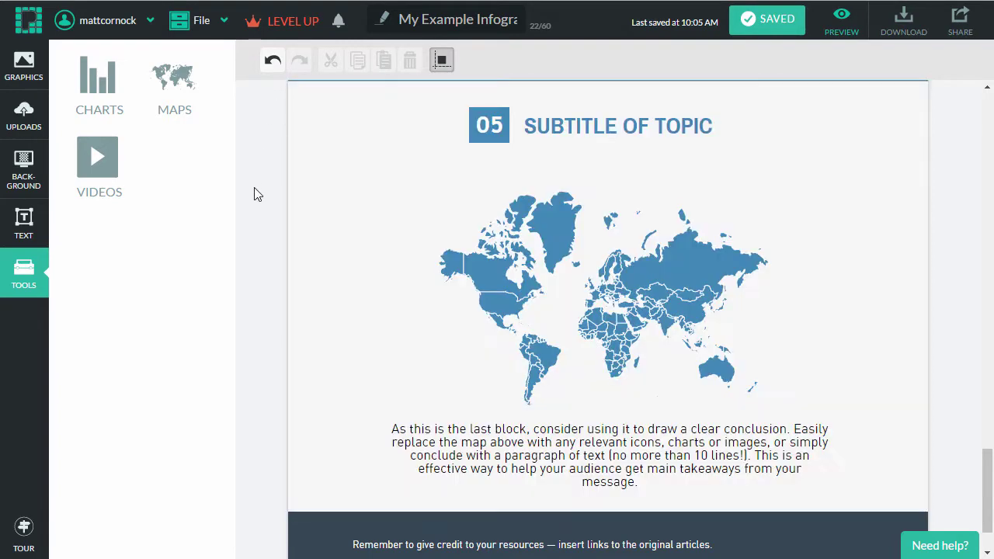
Add a blank block below the map block and open the World map in the map editor
left_click(340, 235)
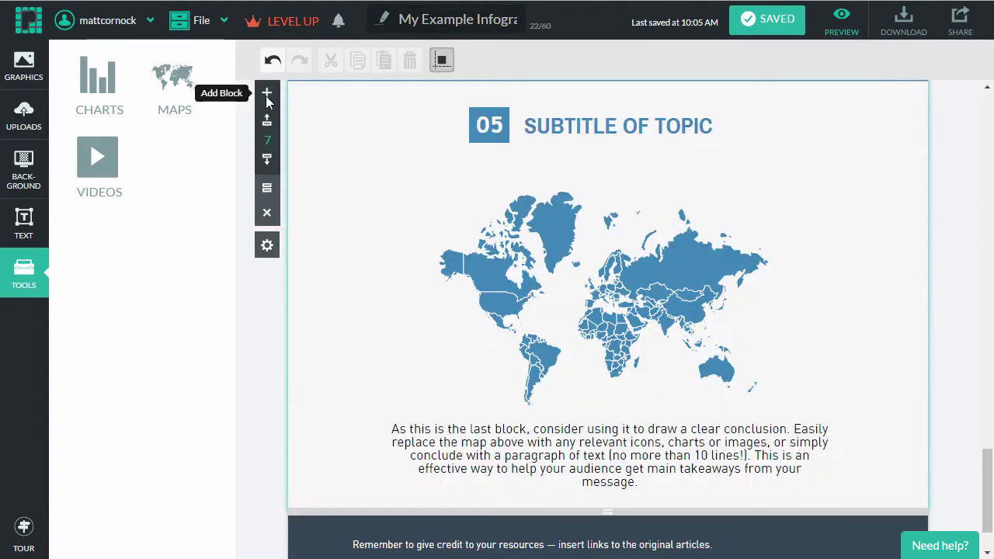
left_click(267, 94)
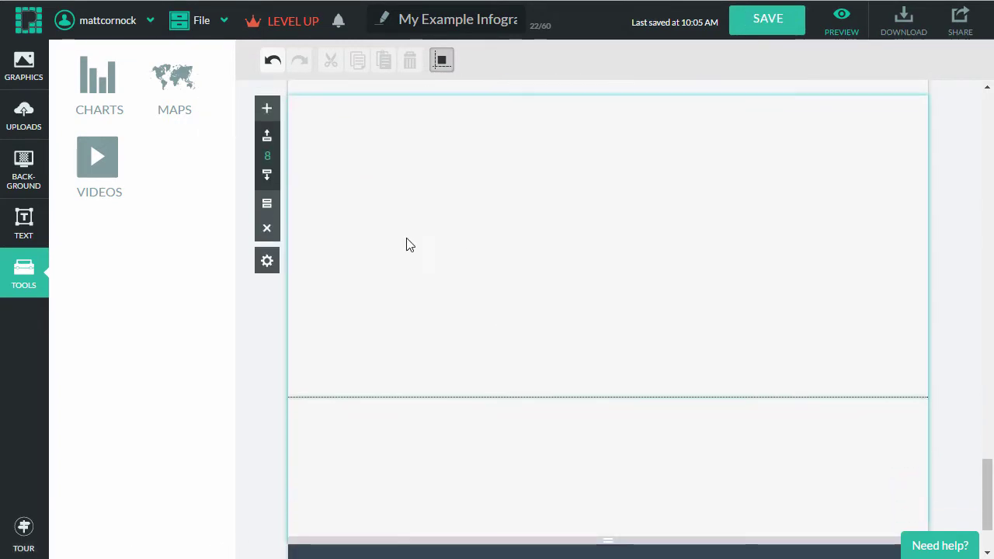
left_click(188, 93)
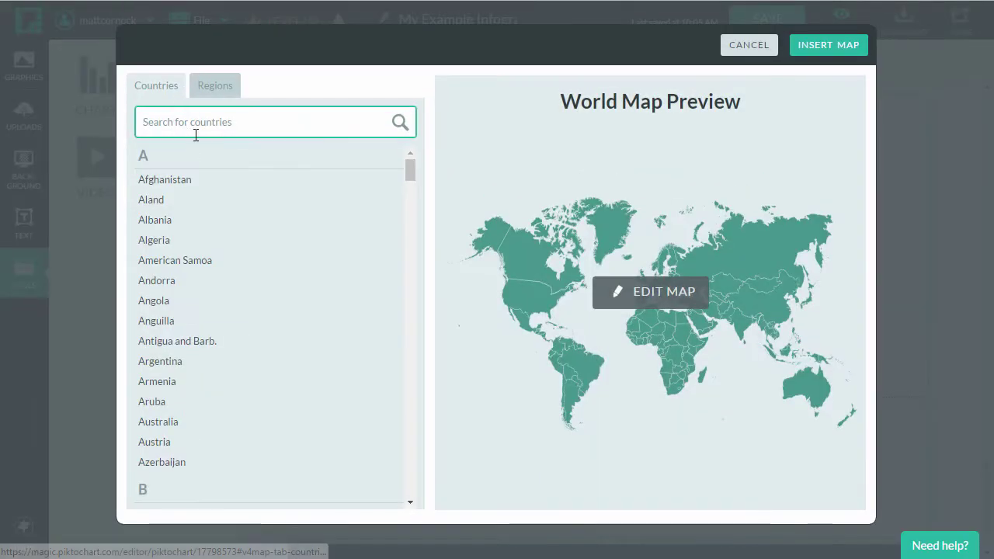
left_click(656, 300)
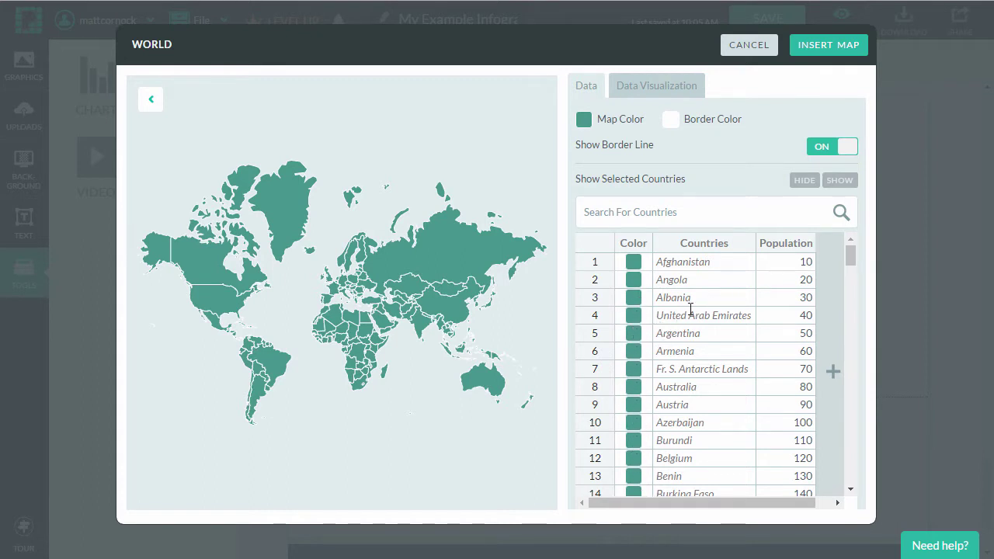
Colour the United States and United Kingdom blue (#0000FF) in the map's data table
left_click_drag(855, 268, 849, 466)
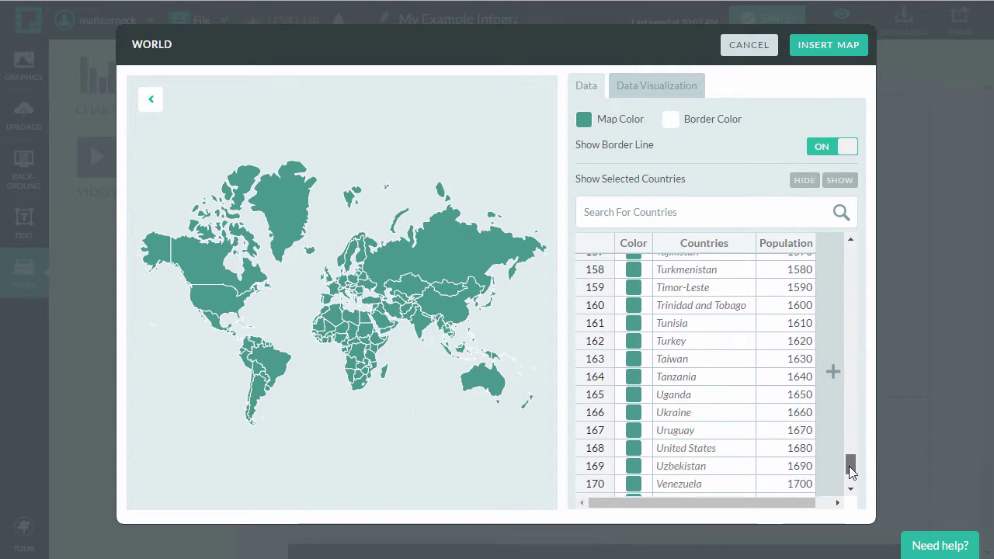
left_click(635, 451)
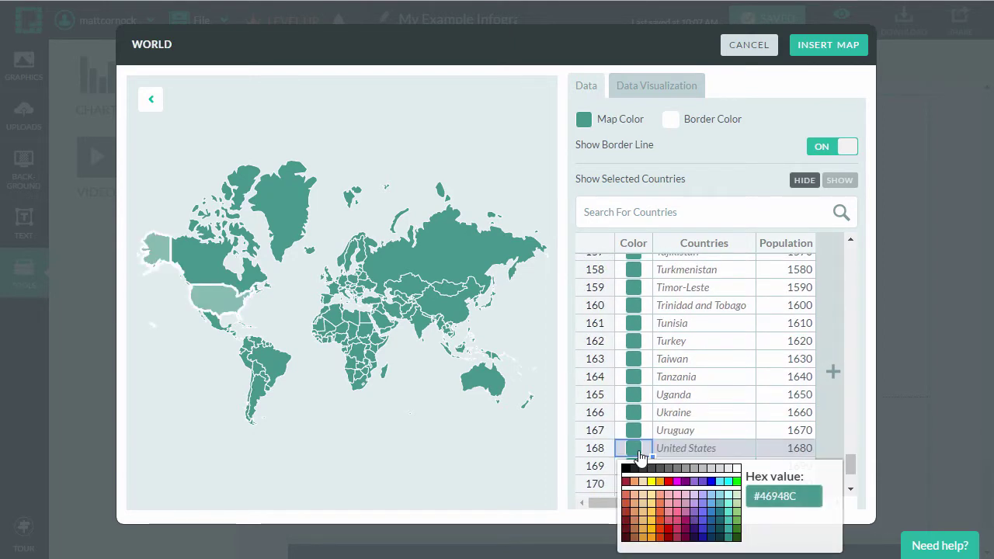
left_click(712, 482)
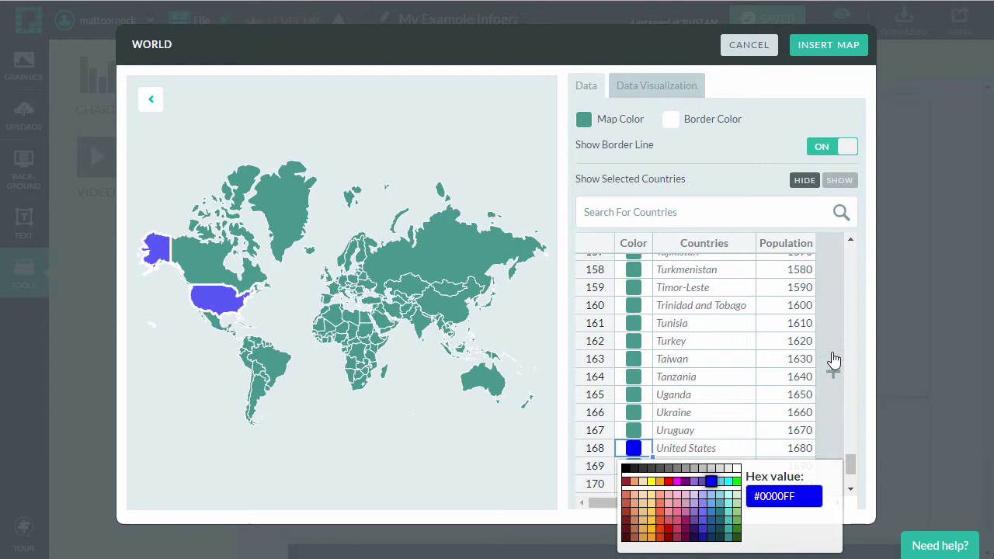
mouse_move(852, 464)
left_mouse_down()
mouse_move(853, 475)
mouse_move(847, 327)
left_mouse_up()
left_click(633, 382)
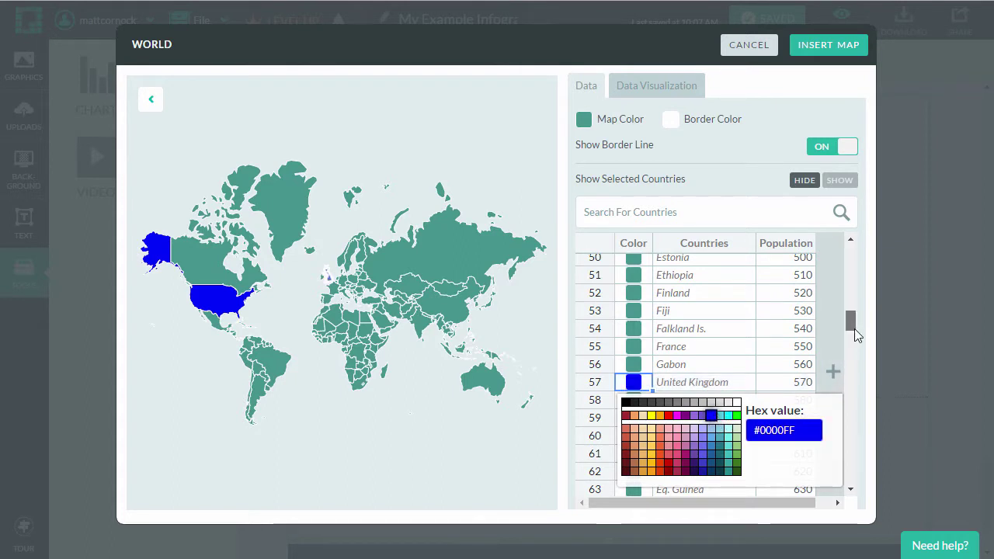
scroll(859, 346, "down", 5)
scroll(861, 361, "up", 6)
Colour France and Germany blue (#0000FF) as well
left_click(639, 428)
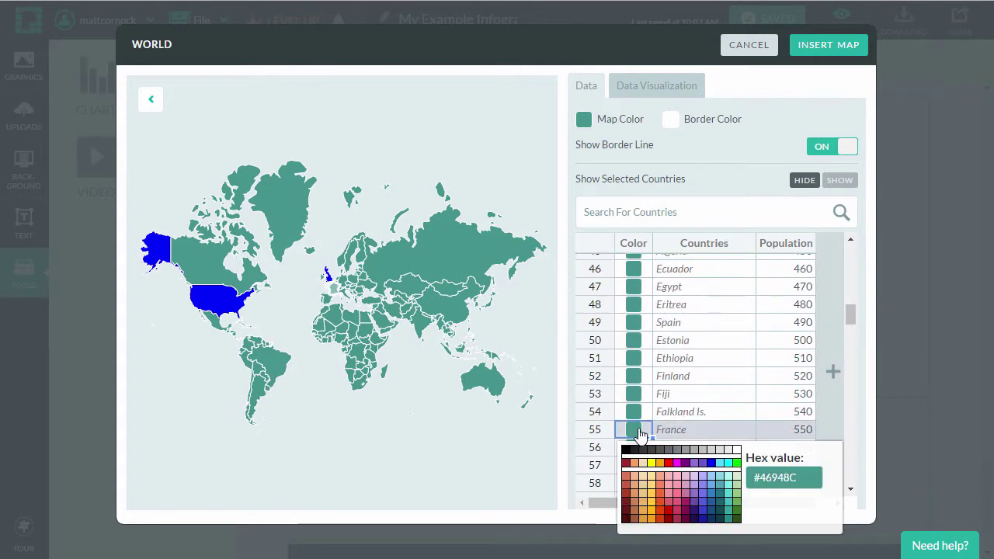
left_click(710, 463)
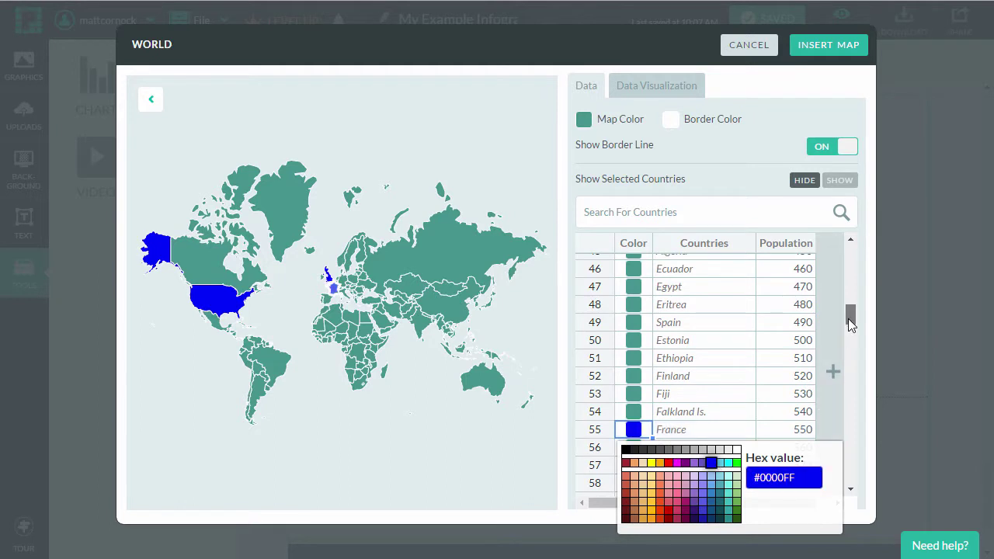
mouse_move(849, 319)
left_mouse_down()
mouse_move(850, 349)
mouse_move(856, 305)
left_mouse_up()
left_click(634, 345)
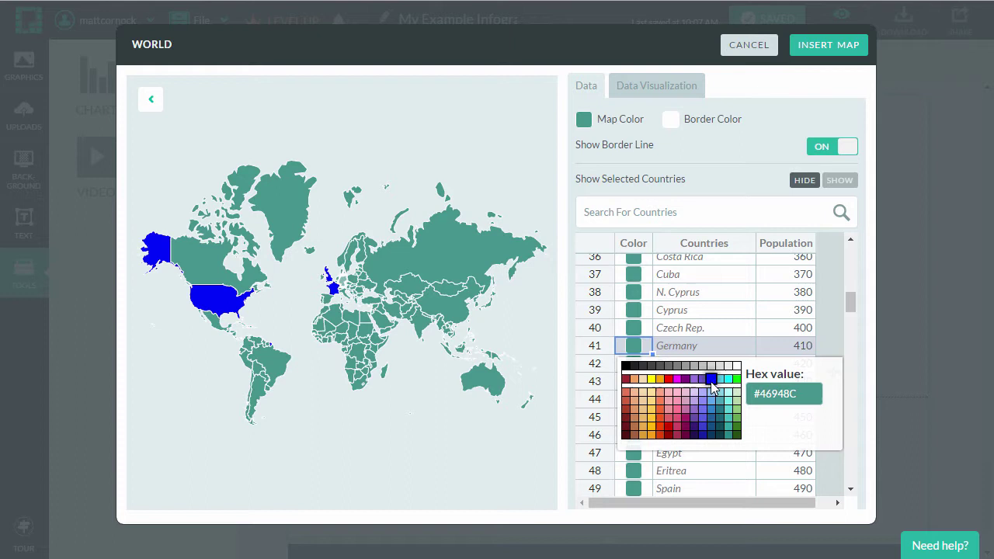
left_click(712, 382)
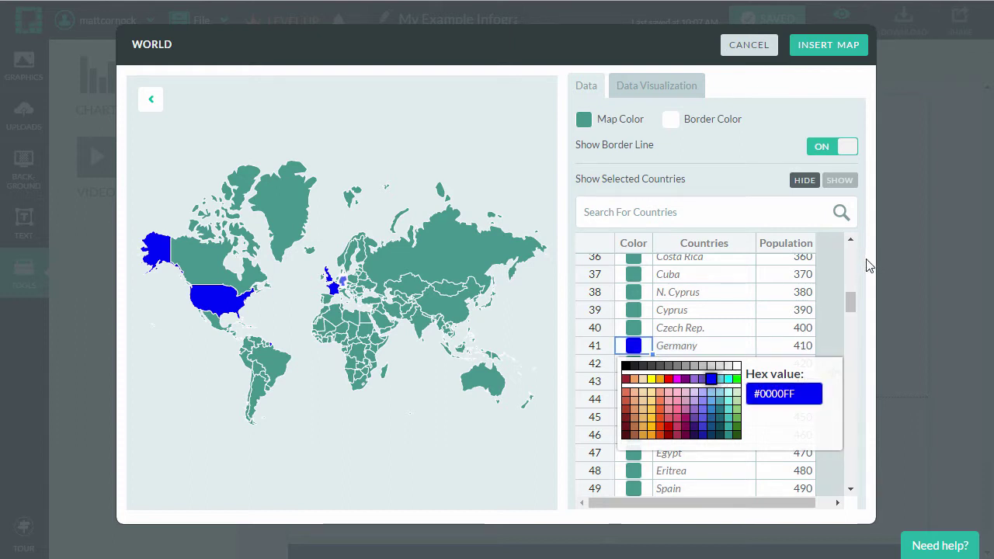
left_click(679, 240)
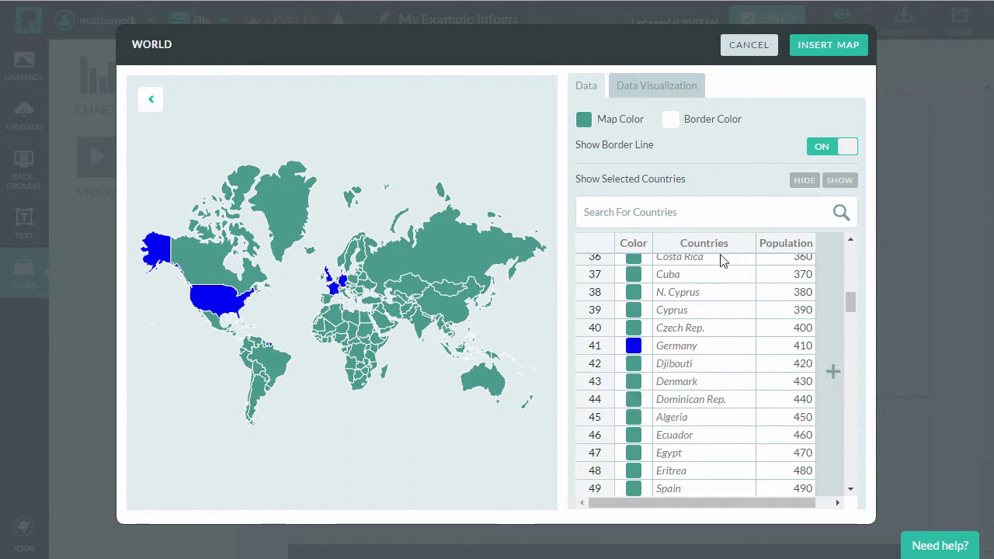
Find Australia via country search, colour it blue, and switch Show Border Line off
left_click(709, 210)
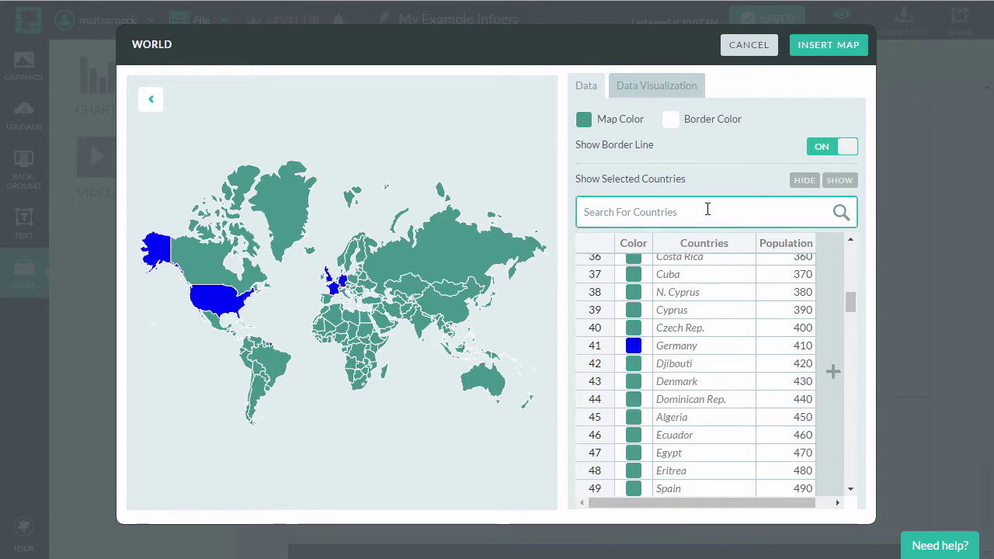
type("austr")
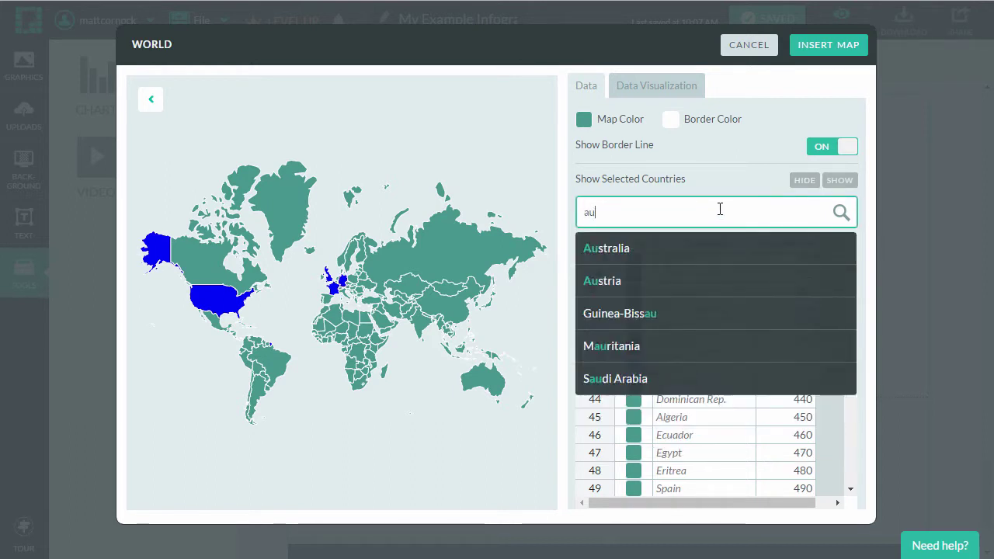
left_click(700, 254)
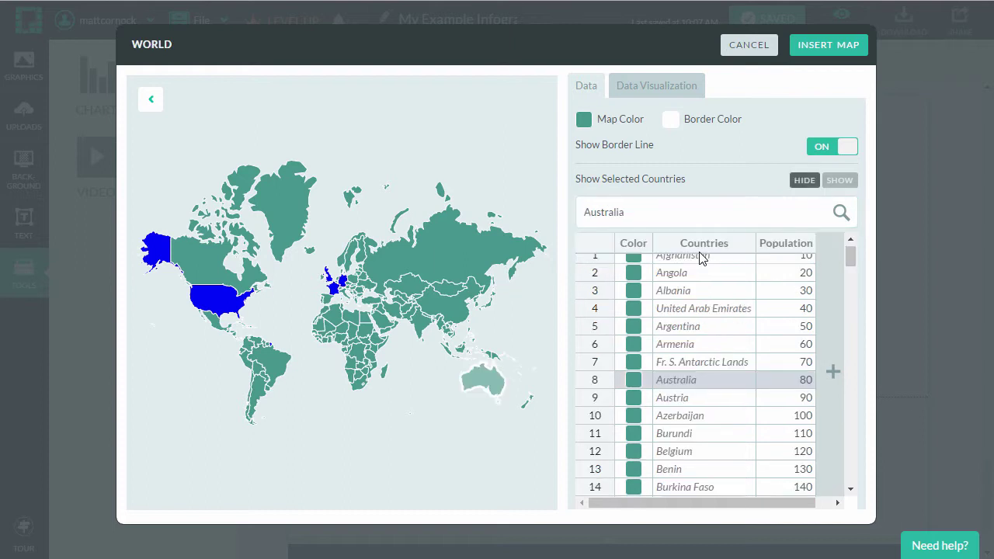
left_click(633, 382)
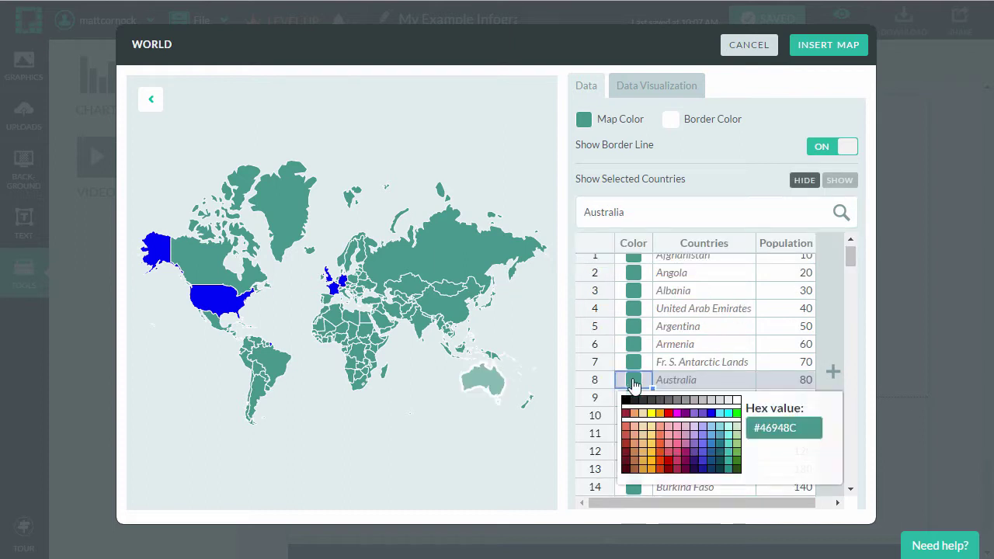
left_click(712, 413)
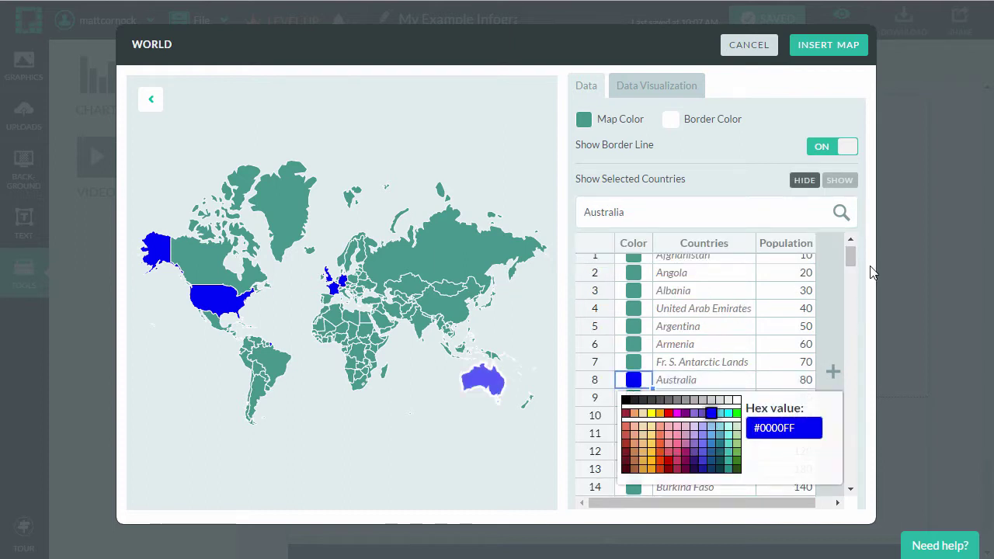
left_click(709, 153)
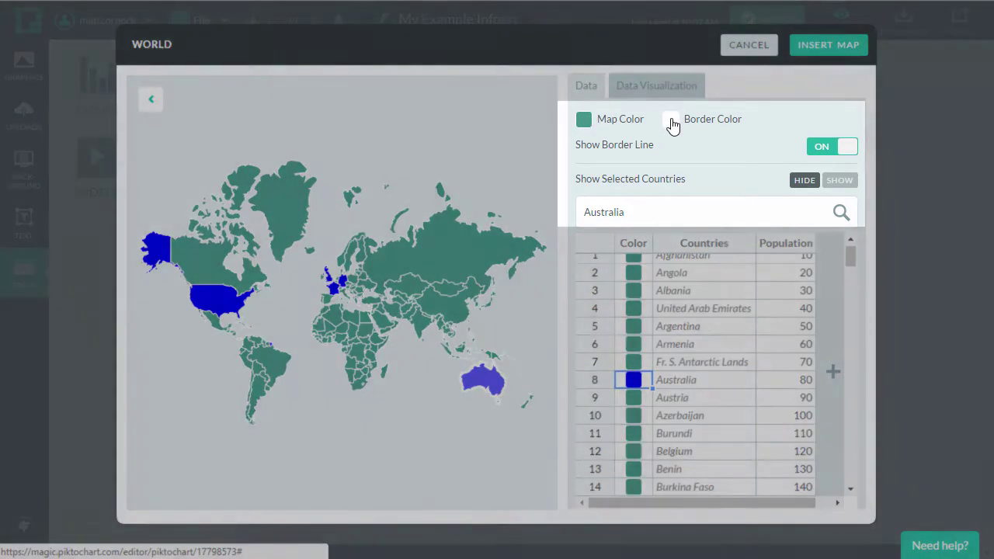
left_click(671, 122)
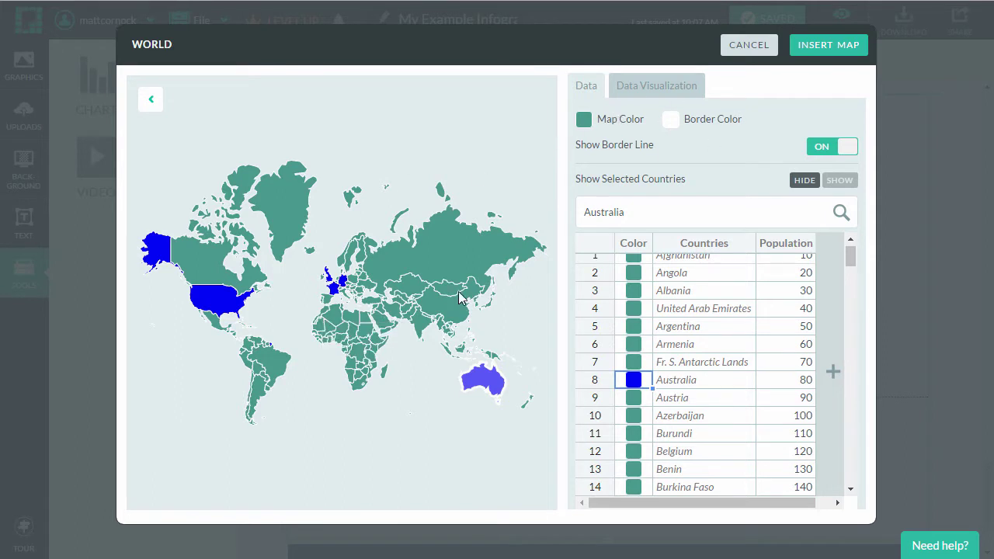
left_click(838, 153)
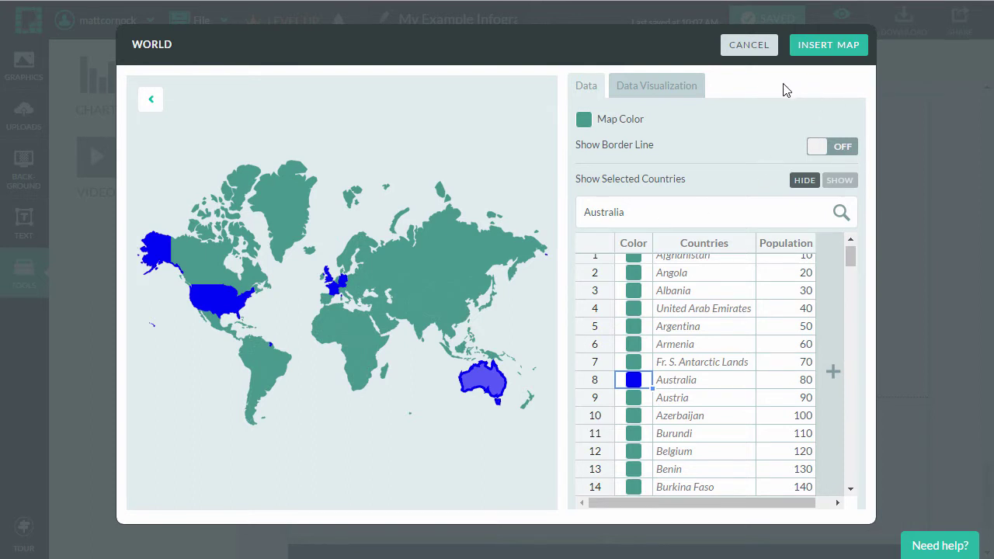
Turn on Area-Value Map shading by population and check its driving data column
left_click(676, 92)
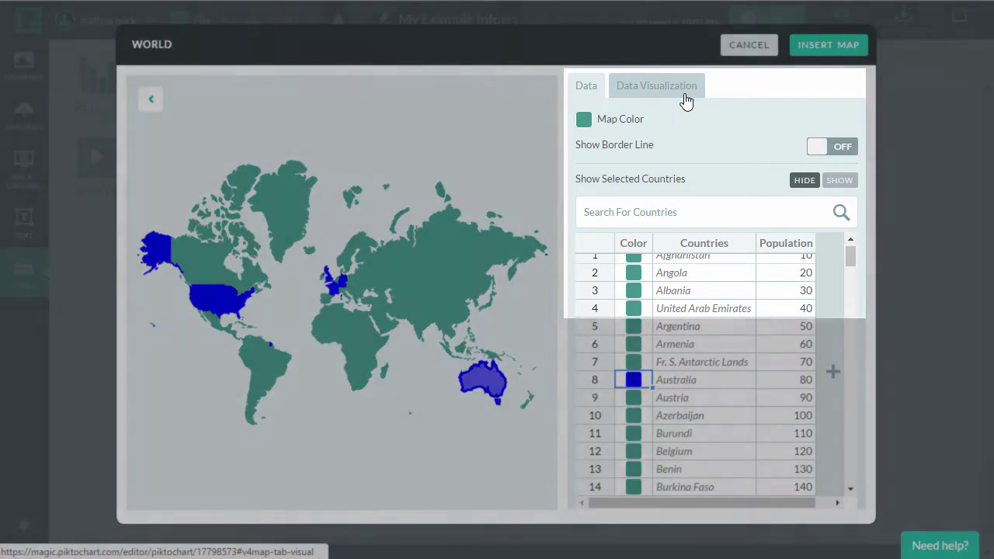
left_click(683, 99)
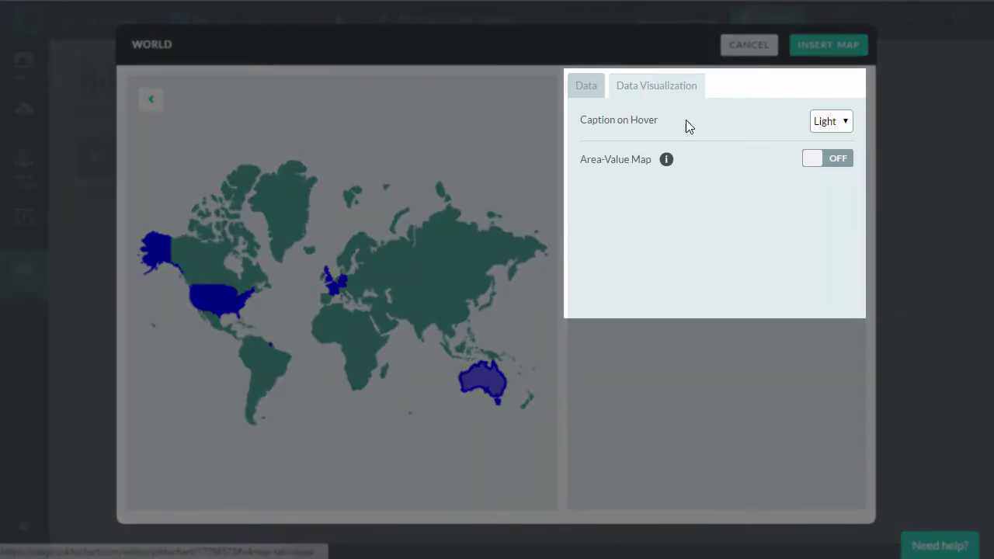
left_click(831, 162)
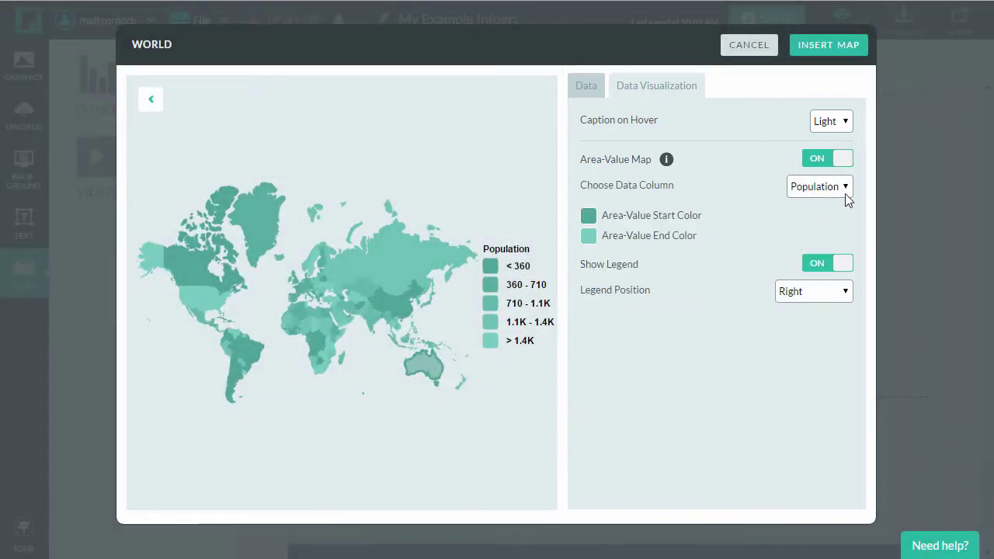
left_click(844, 189)
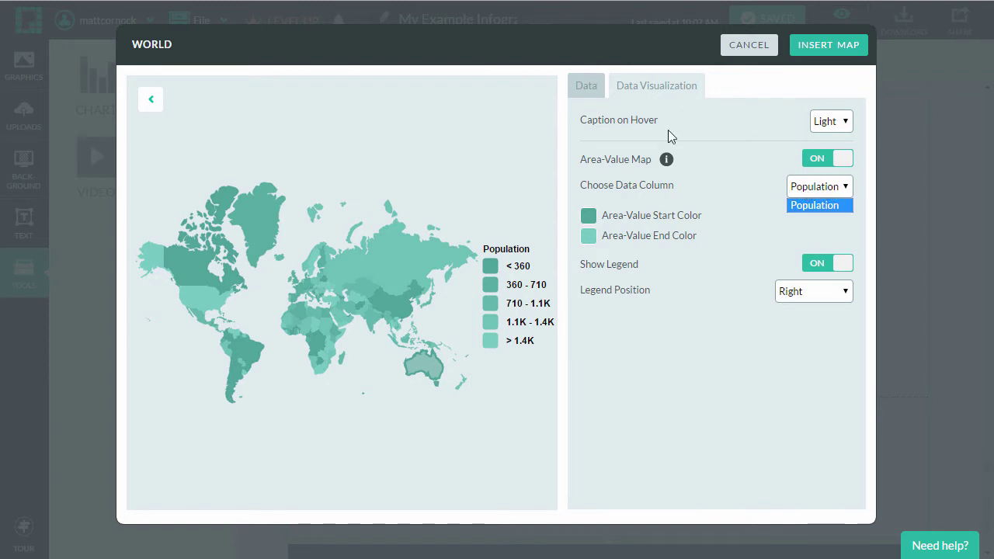
Add a new zero-filled column to the country table and turn population shading back off
left_click(586, 86)
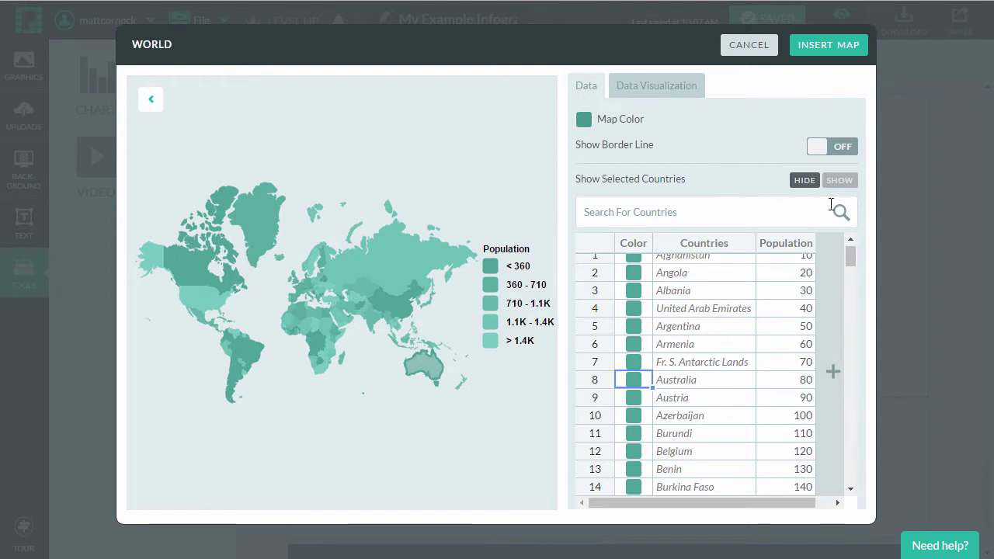
left_click(833, 374)
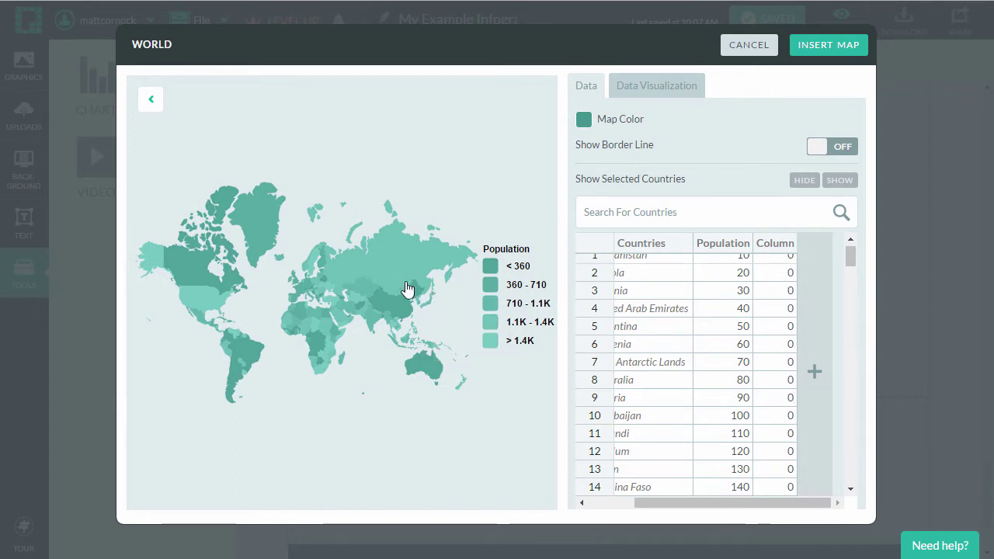
left_click(655, 89)
left_click(829, 158)
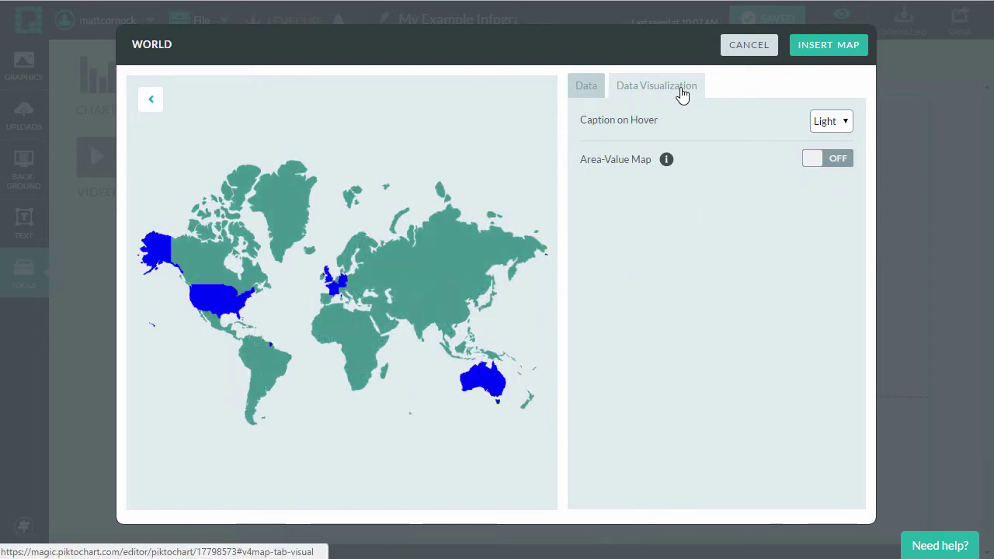
left_click(592, 89)
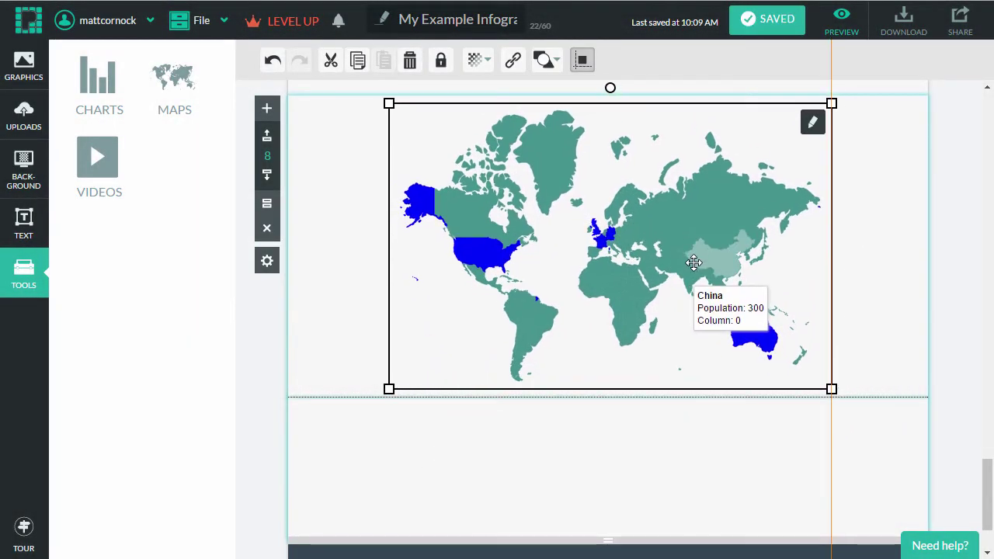
Deselect the inserted world map by clicking an empty area of the canvas
left_click(757, 456)
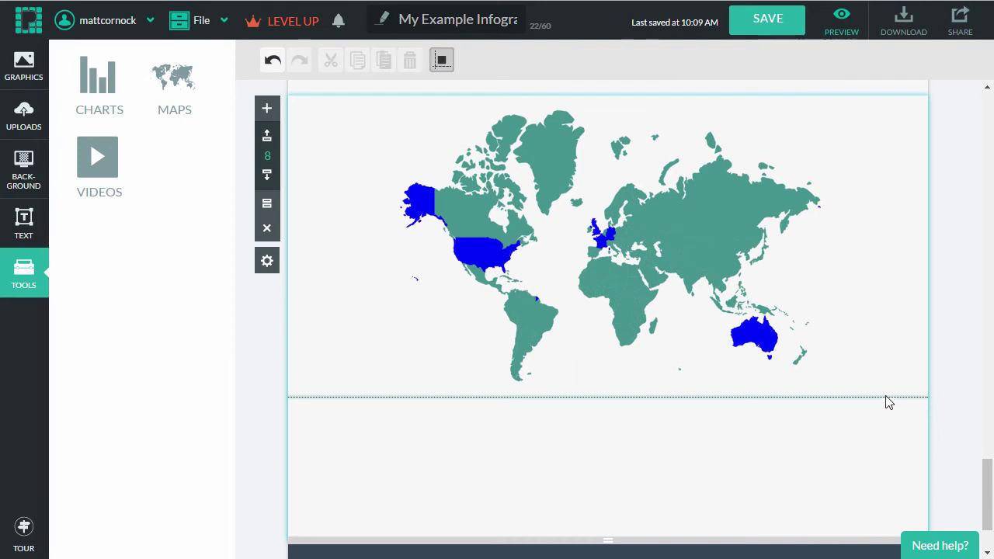
Add a blank block below the map and start a new icon-matrix chart in it
left_click(268, 109)
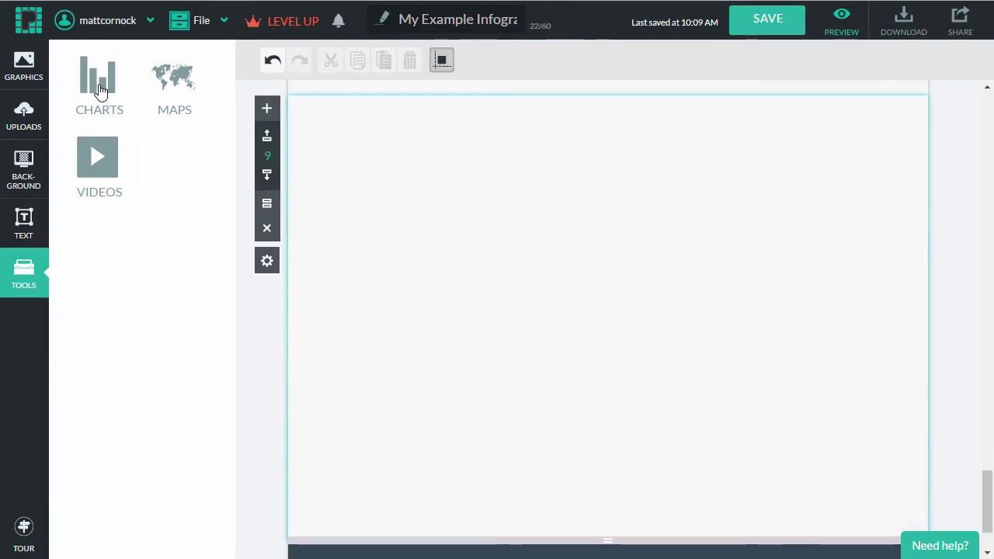
left_click(99, 86)
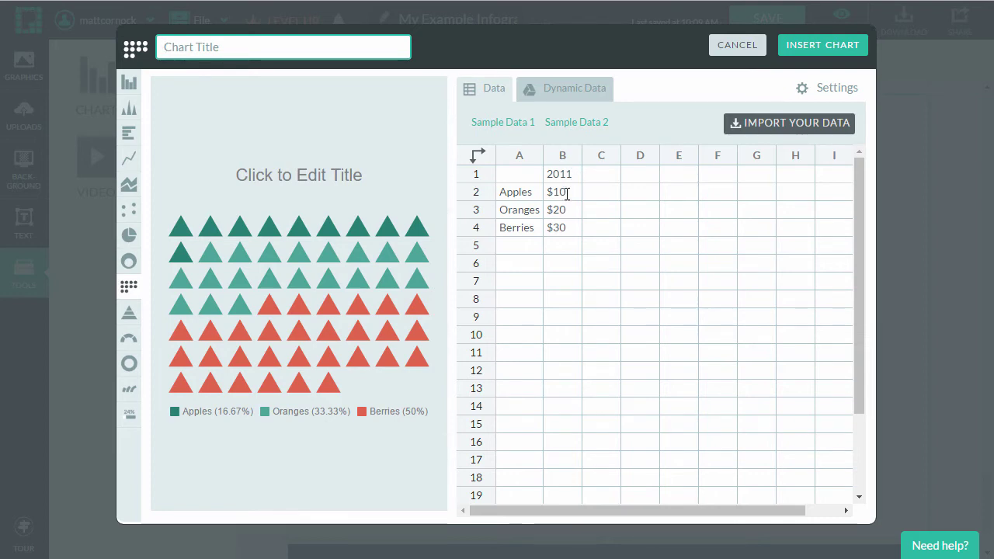
Enter chart values from cell B2: Apples 300, Oranges 20, Berries 170
left_click(567, 193)
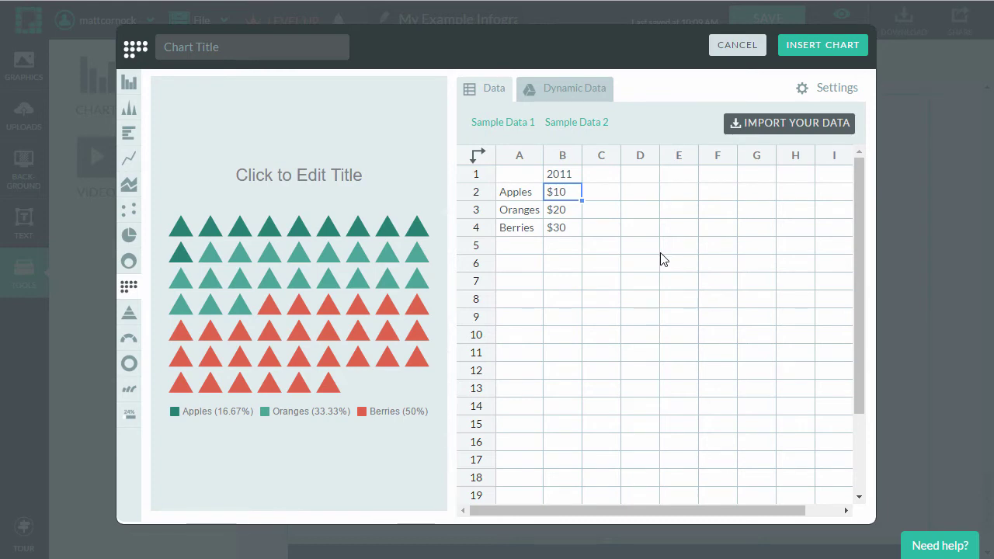
type("300")
key("Return")
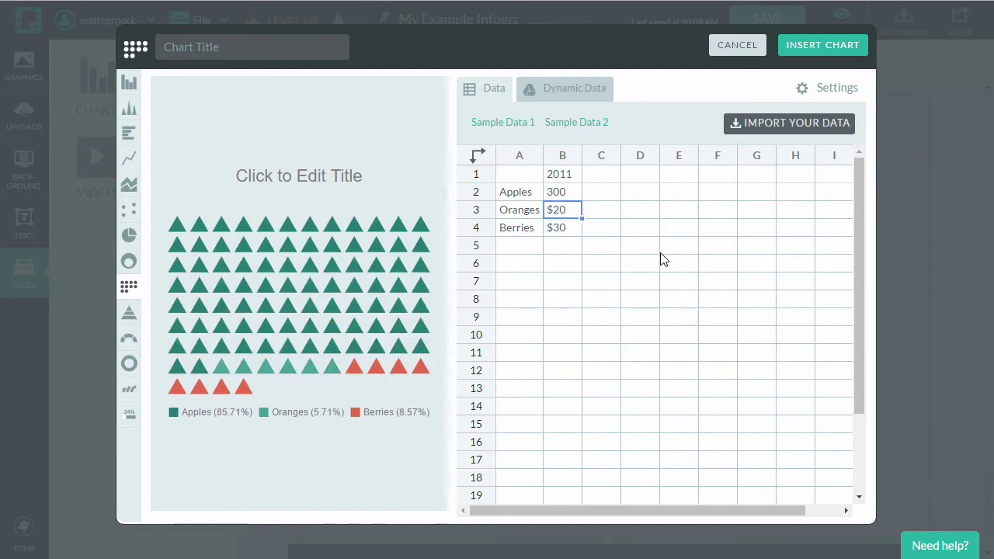
type("20")
key("Return")
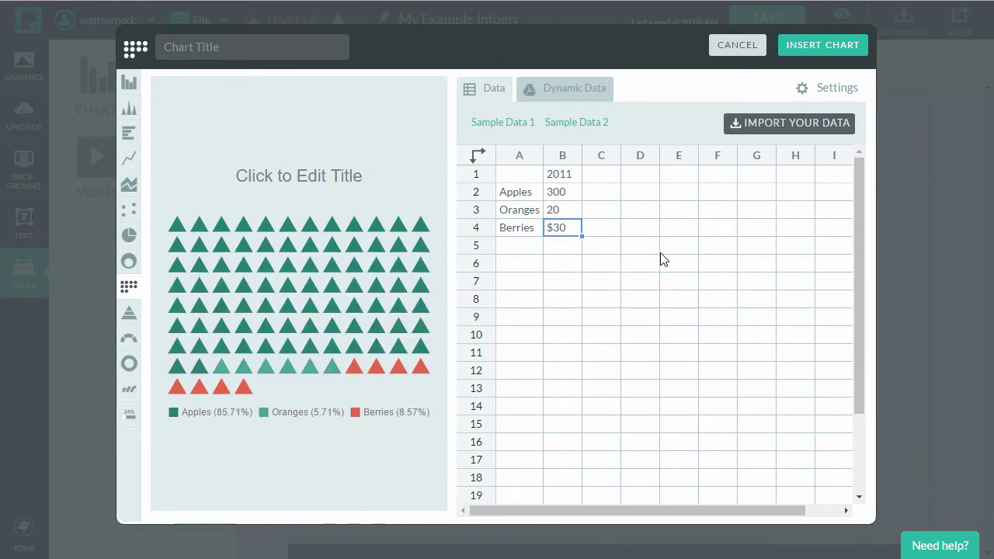
type("170")
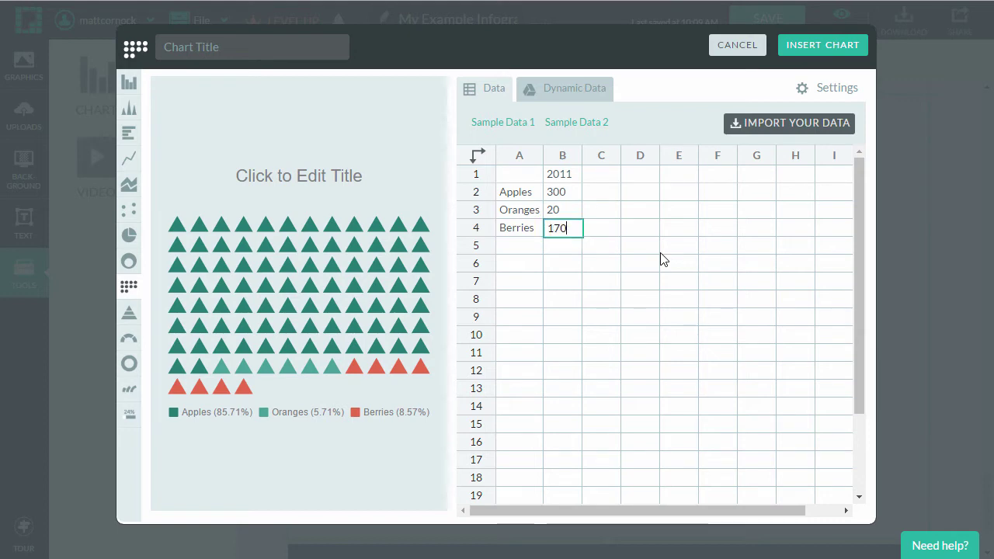
key("Return")
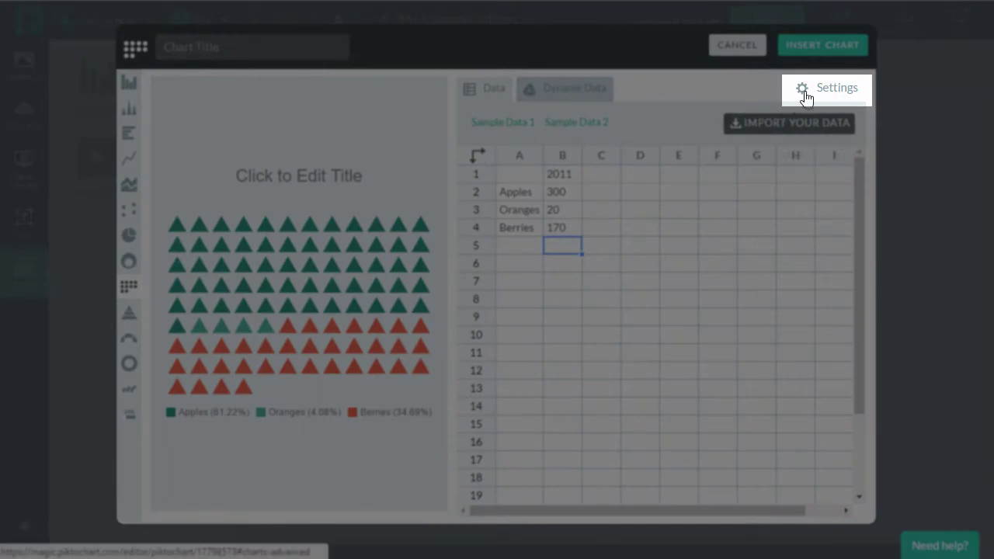
Draw the icon matrix with a custom leaf icon from the icon library
left_click(805, 96)
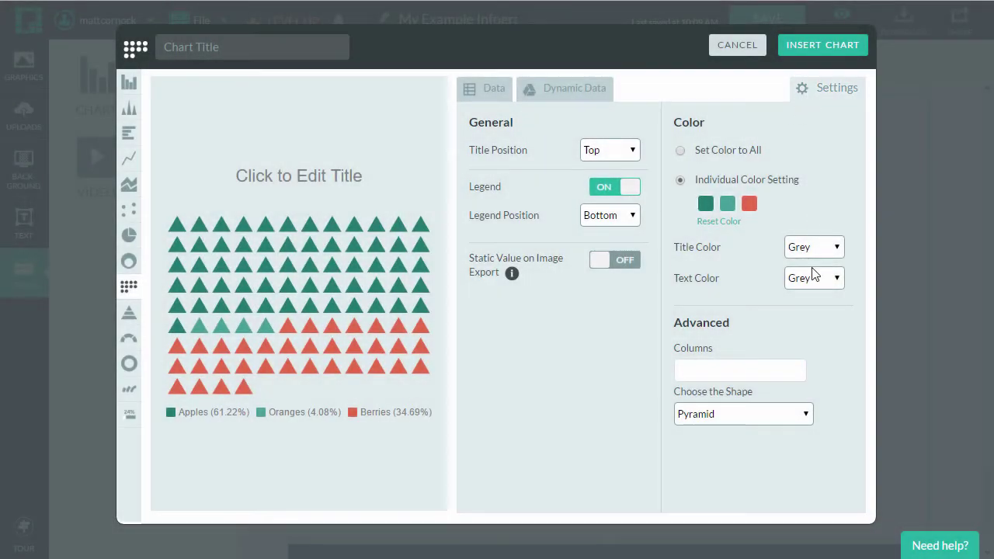
left_click(807, 417)
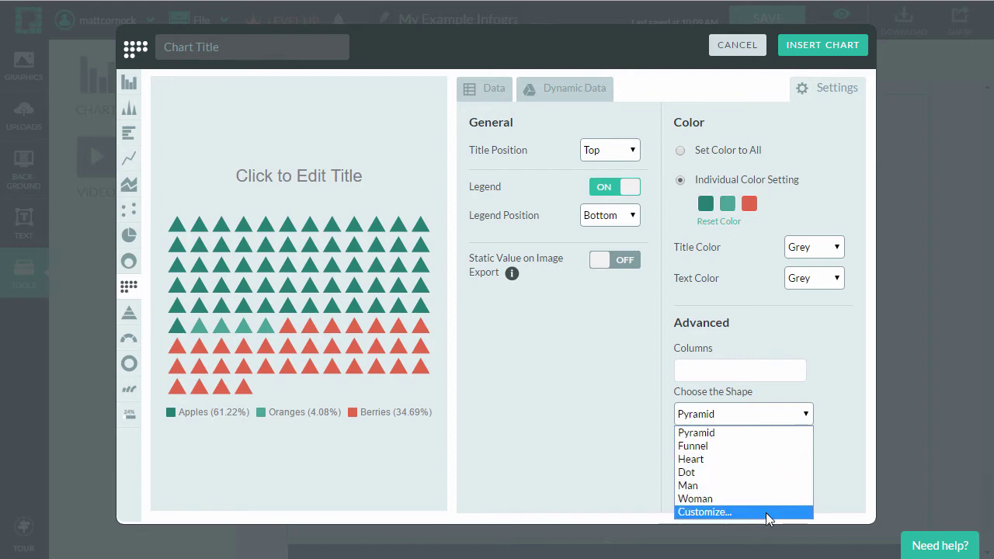
left_click(758, 488)
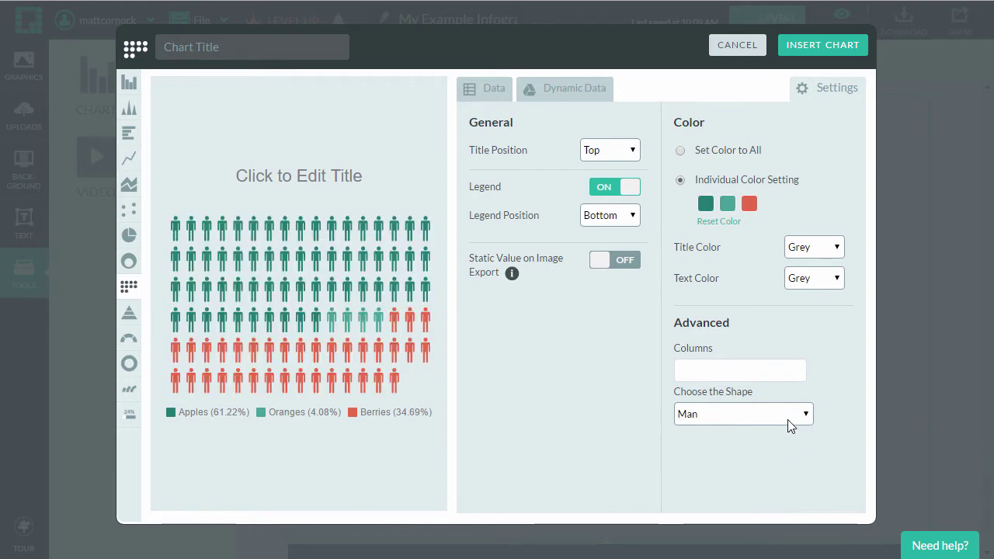
left_click(789, 422)
key("Return")
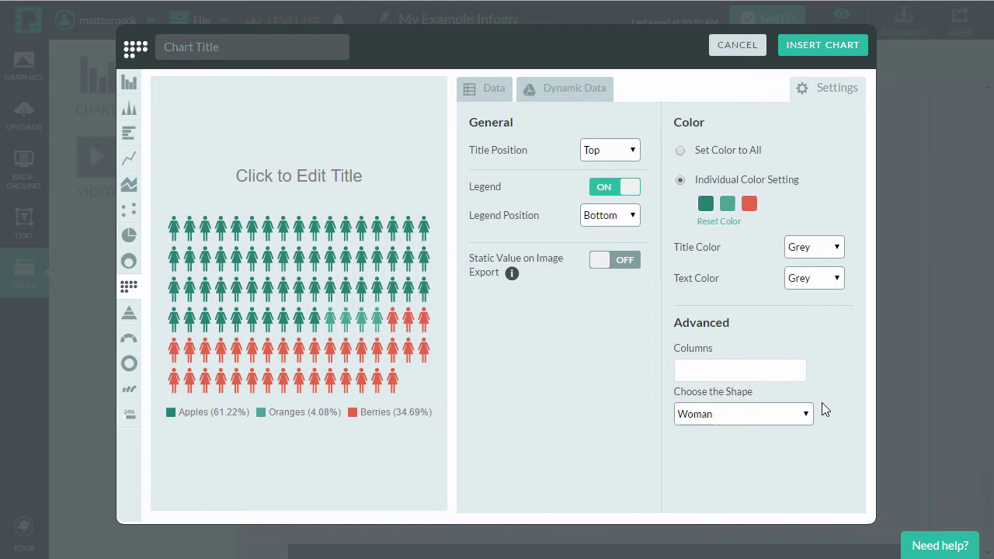
left_click(792, 417)
left_click(753, 514)
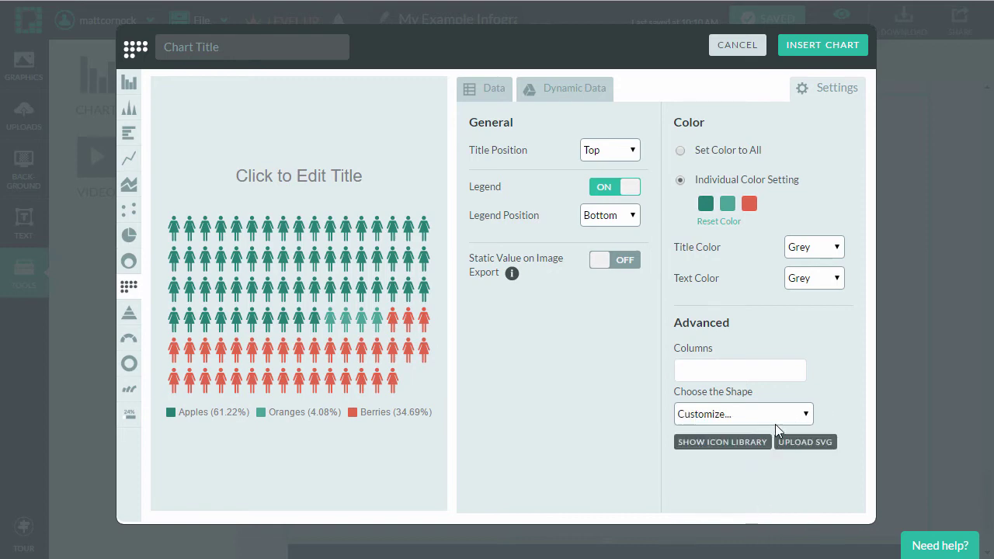
left_click(739, 442)
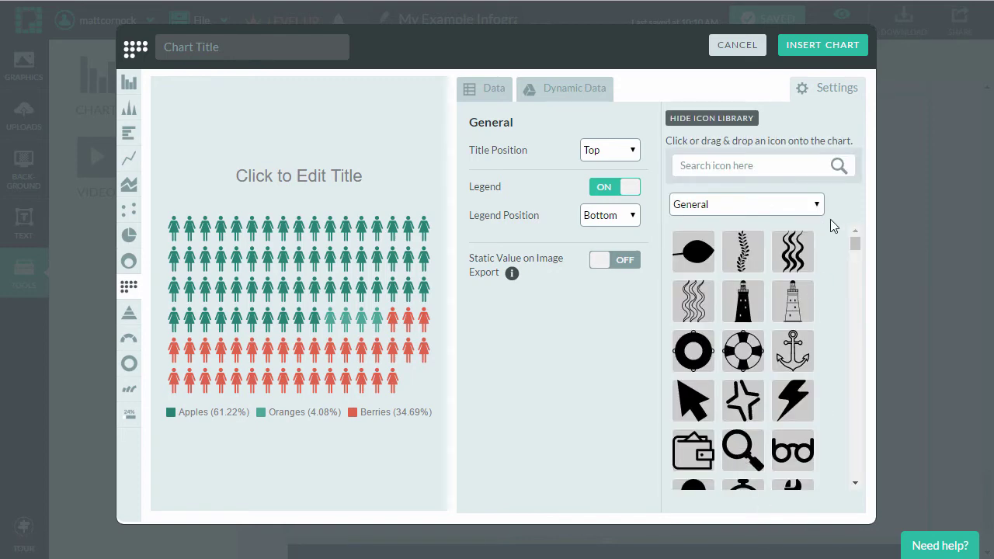
left_click(706, 264)
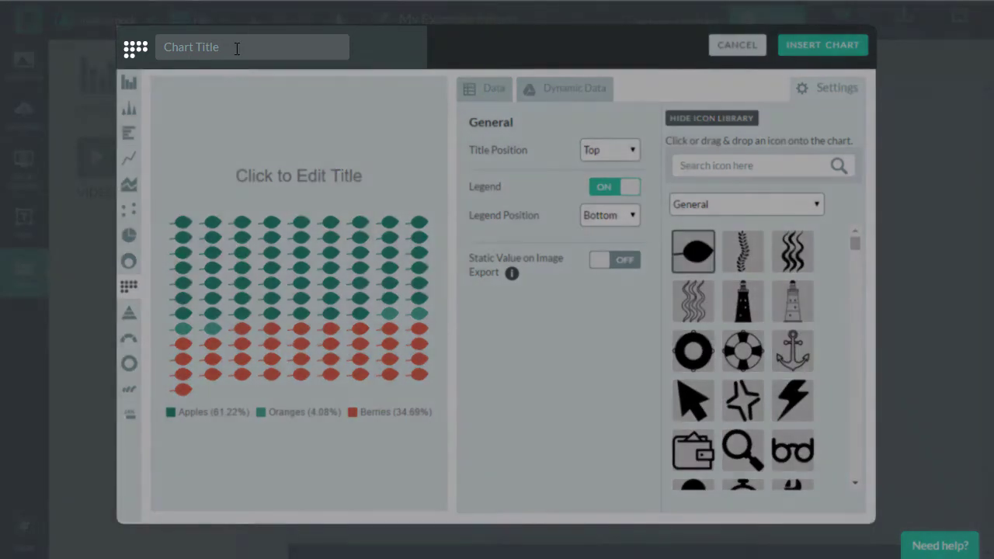
Title the chart 'Autumn Harvest' and insert it into the infographic
left_click(236, 48)
type("Autumn Harvest")
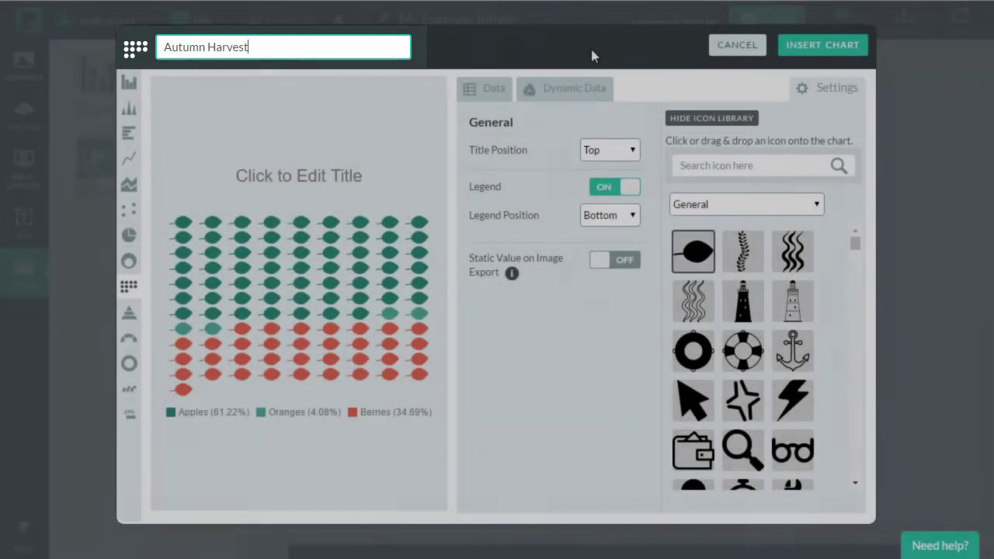
key("Return")
left_click(831, 53)
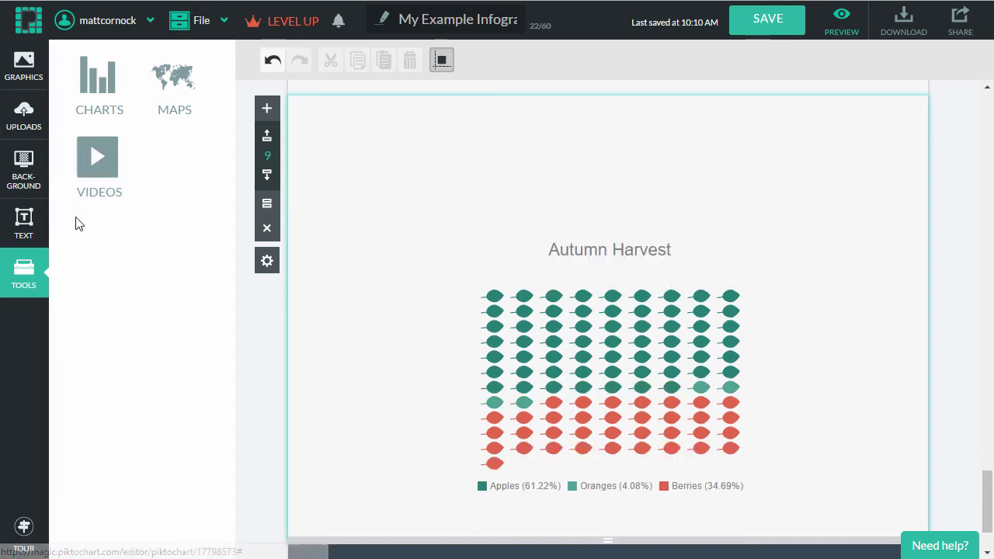
Place an enlarged yellow leaf icon at top left, tilted counter-clockwise
left_click(34, 62)
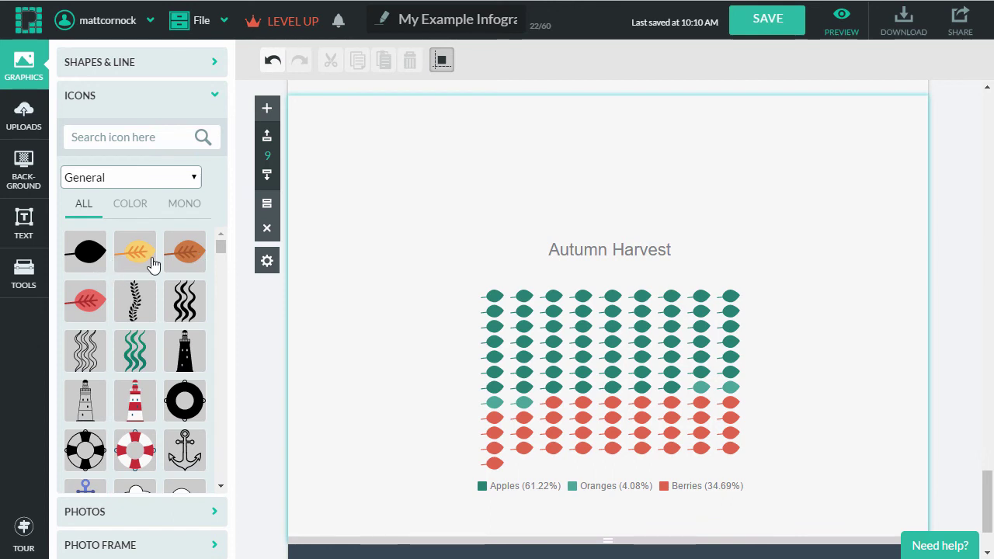
left_click_drag(390, 190, 391, 191)
mouse_move(440, 213)
left_mouse_down()
mouse_move(575, 256)
mouse_move(533, 277)
left_mouse_up()
mouse_move(483, 238)
left_mouse_down()
mouse_move(453, 194)
mouse_move(464, 233)
left_mouse_up()
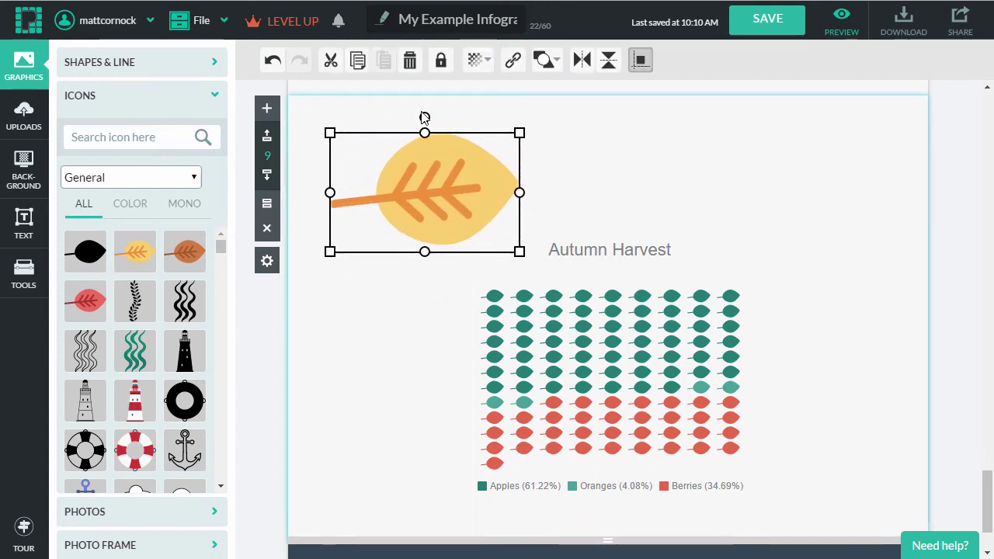
left_click(424, 117)
left_click(420, 155)
mouse_move(425, 113)
left_mouse_down()
mouse_move(429, 157)
mouse_move(401, 177)
left_mouse_up()
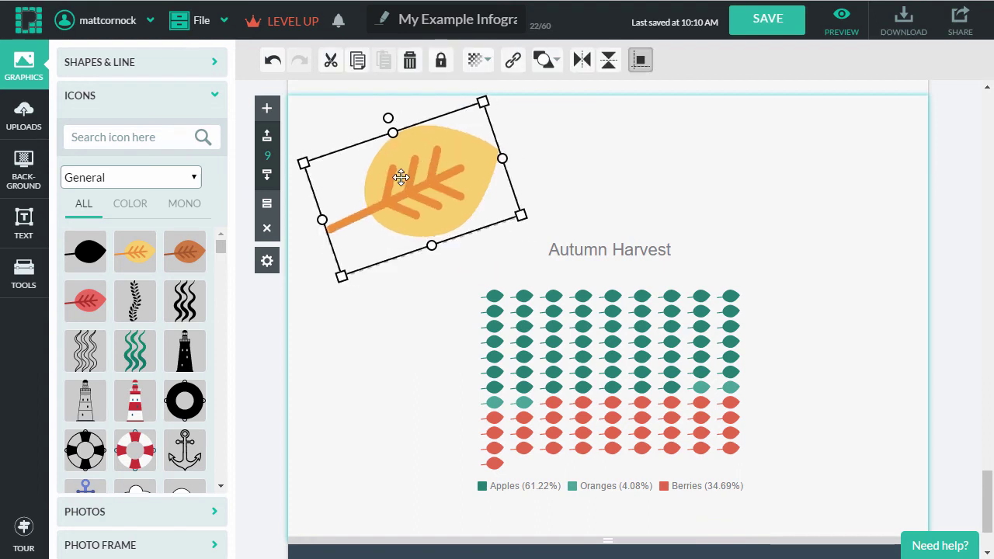
Add an enlarged, rotated red leaf at top right overlapping the other red leaf
left_click(80, 315)
mouse_move(97, 307)
left_mouse_down()
mouse_move(344, 317)
mouse_move(748, 171)
mouse_move(718, 153)
left_mouse_up()
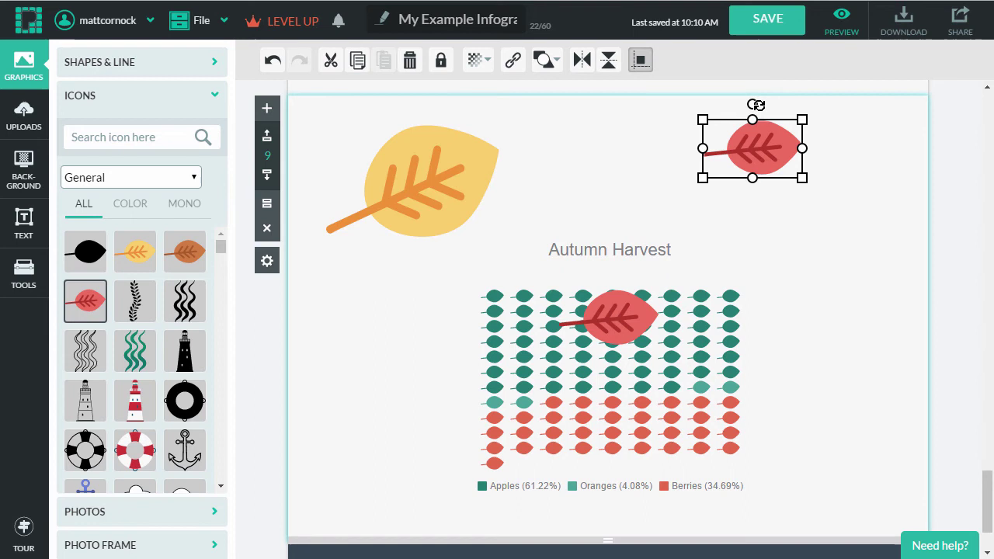
mouse_move(756, 105)
left_mouse_down()
mouse_move(658, 147)
mouse_move(690, 248)
mouse_move(703, 247)
left_mouse_up()
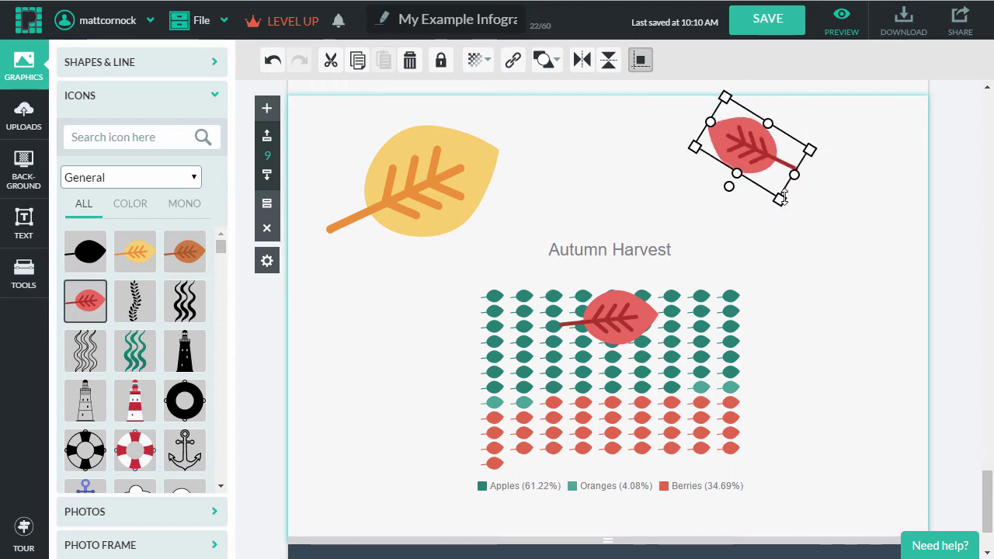
mouse_move(783, 198)
left_mouse_down()
mouse_move(803, 229)
mouse_move(747, 243)
mouse_move(815, 222)
mouse_move(797, 306)
mouse_move(832, 293)
mouse_move(816, 244)
mouse_move(860, 227)
left_mouse_up()
left_click(642, 314)
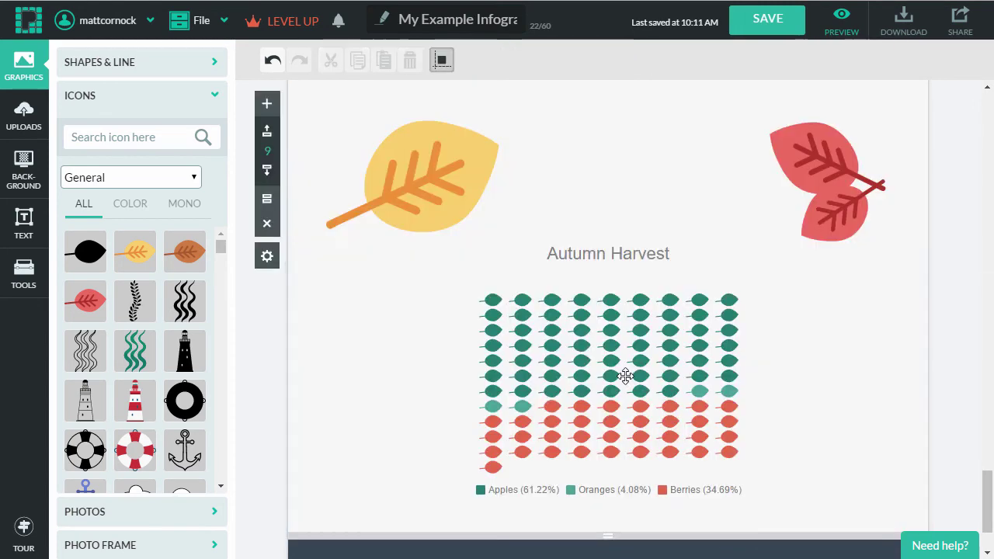
left_click(549, 399)
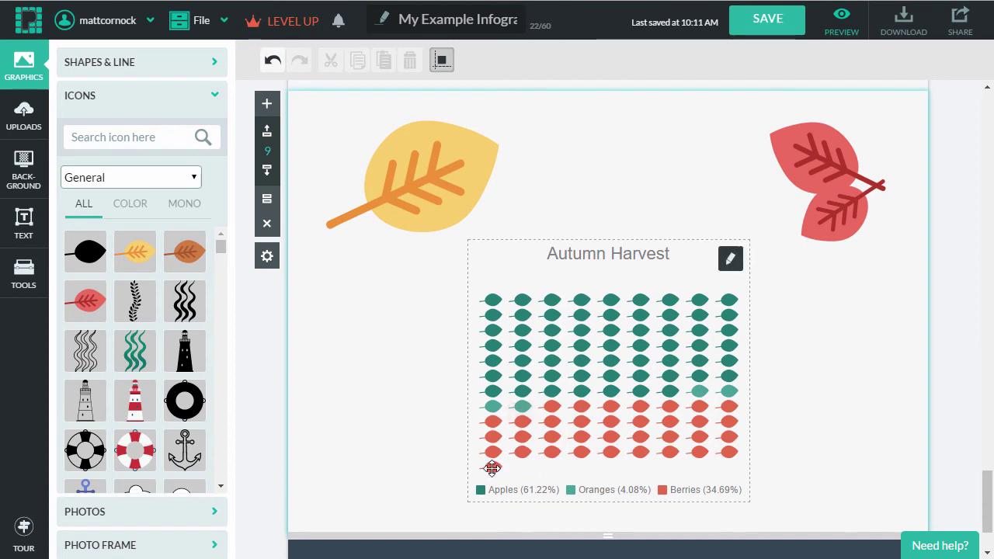
Widen the Autumn Harvest chart to ten columns and centre it on the page
left_click(749, 381)
mouse_move(750, 372)
left_mouse_down()
mouse_move(812, 387)
mouse_move(810, 377)
left_mouse_up()
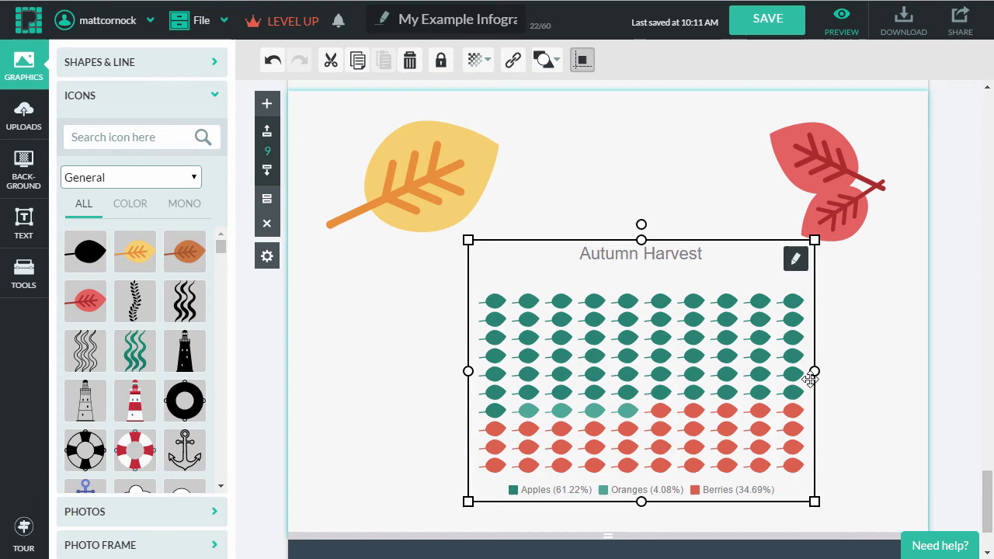
left_click_drag(715, 365, 685, 369)
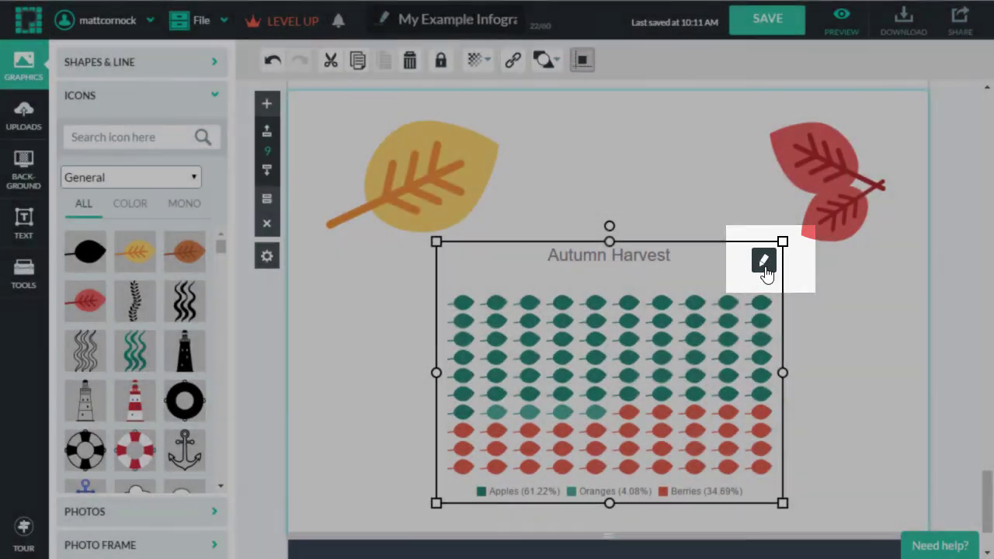
Recolour Oranges to #ffa500 and Berries to #ff0000, then update the chart
left_click(764, 264)
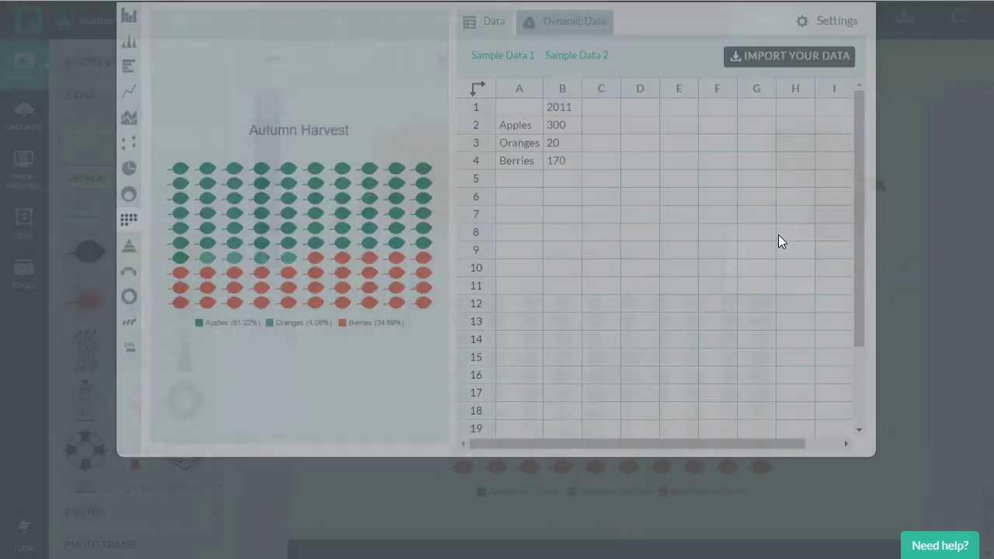
left_click(817, 95)
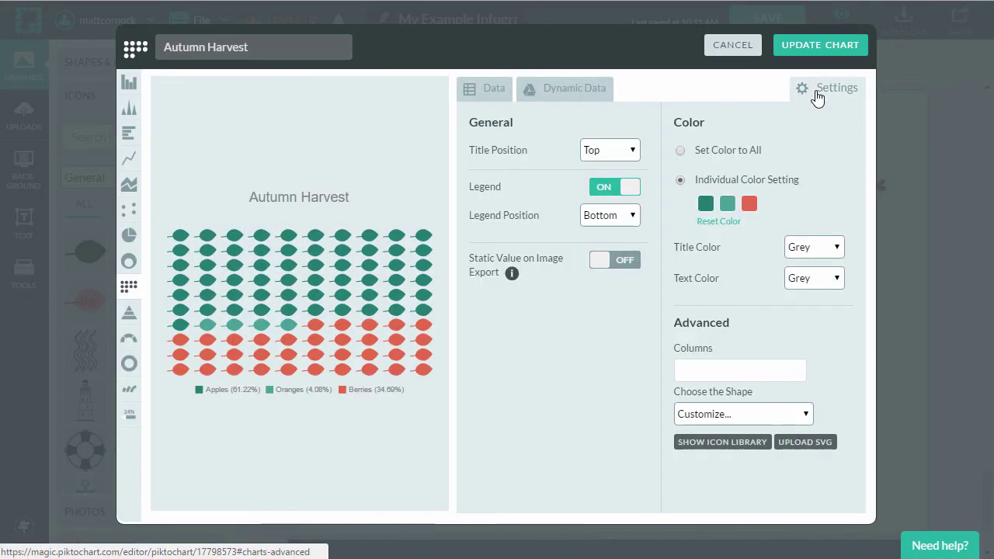
left_click(727, 205)
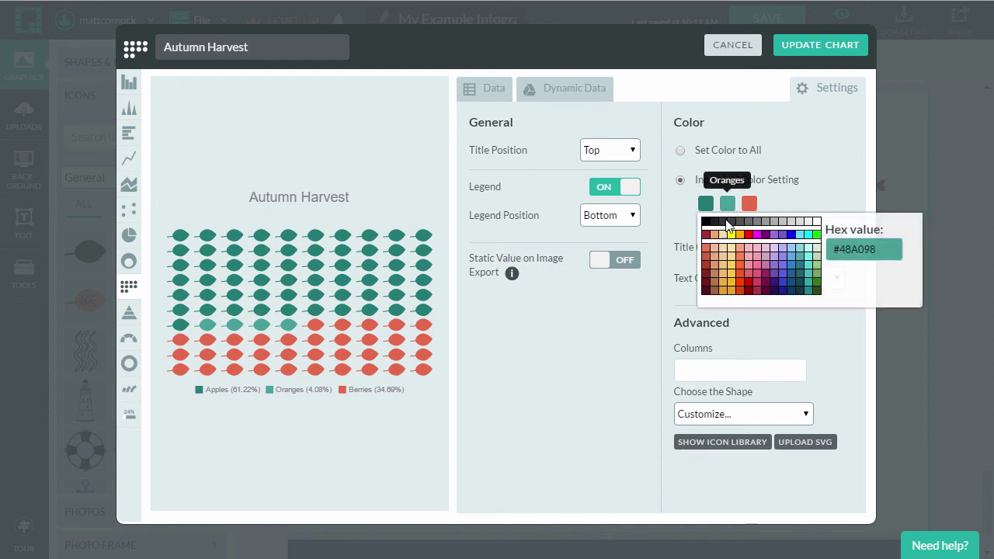
left_click(741, 236)
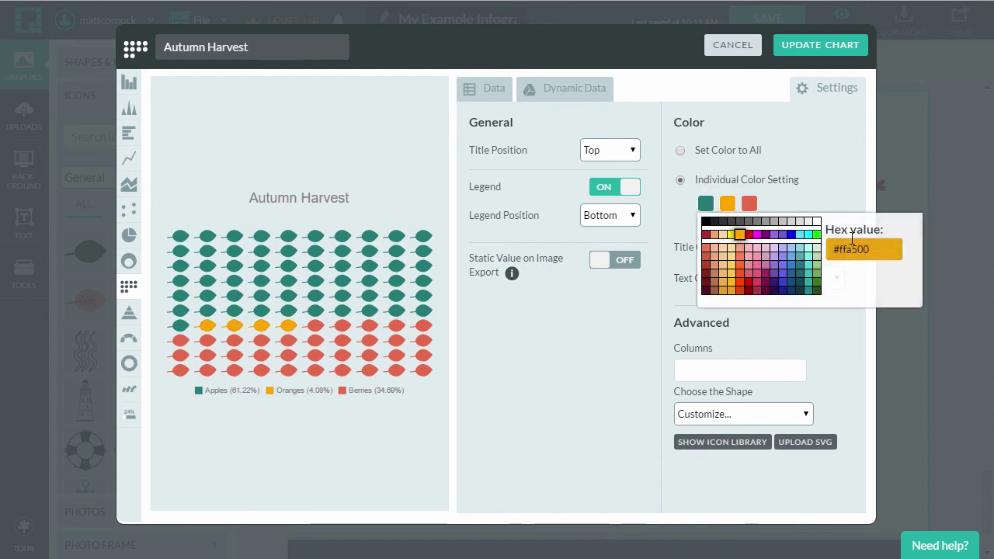
left_click(749, 203)
left_click(748, 234)
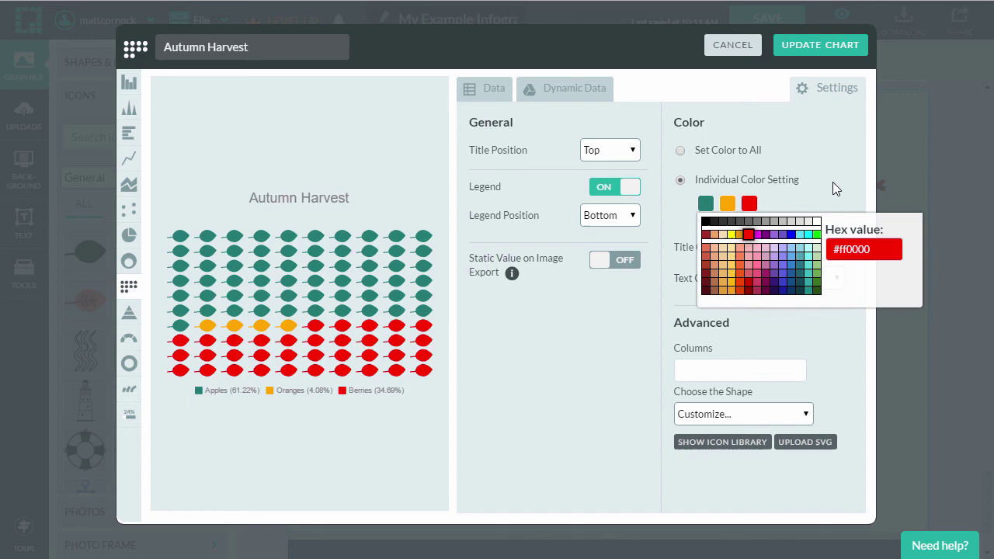
left_click(819, 48)
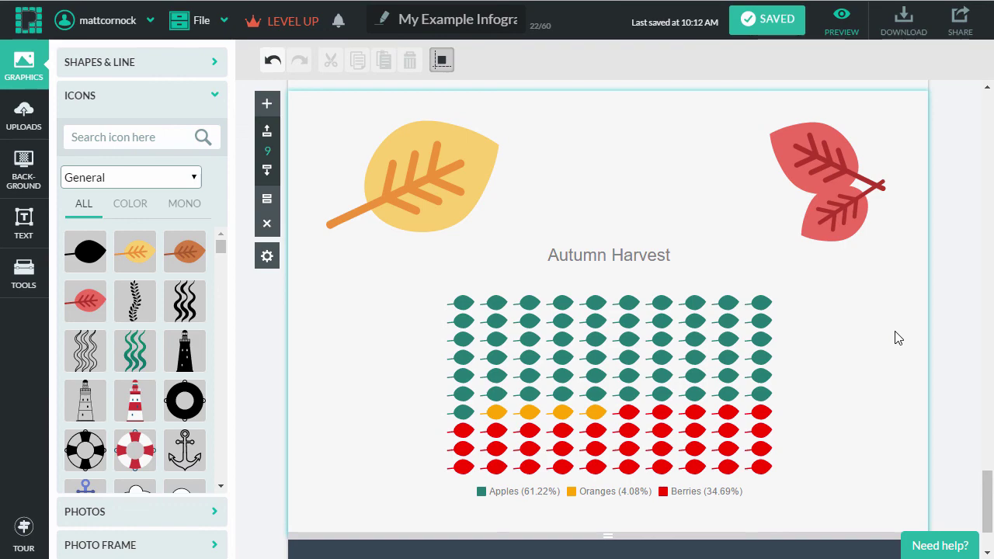
scroll(933, 379, "down", 2)
scroll(933, 379, "up", 15)
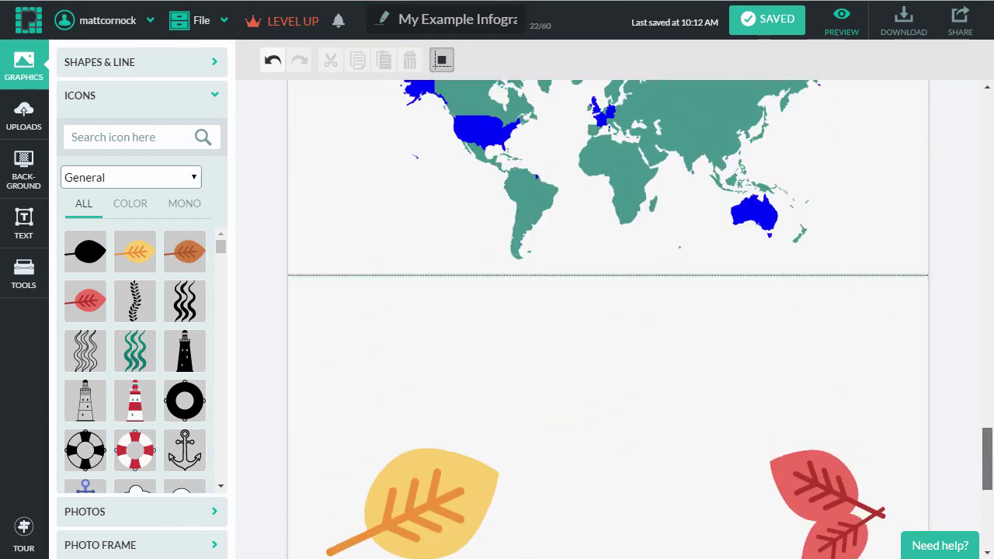
scroll(608, 318, "down", 5)
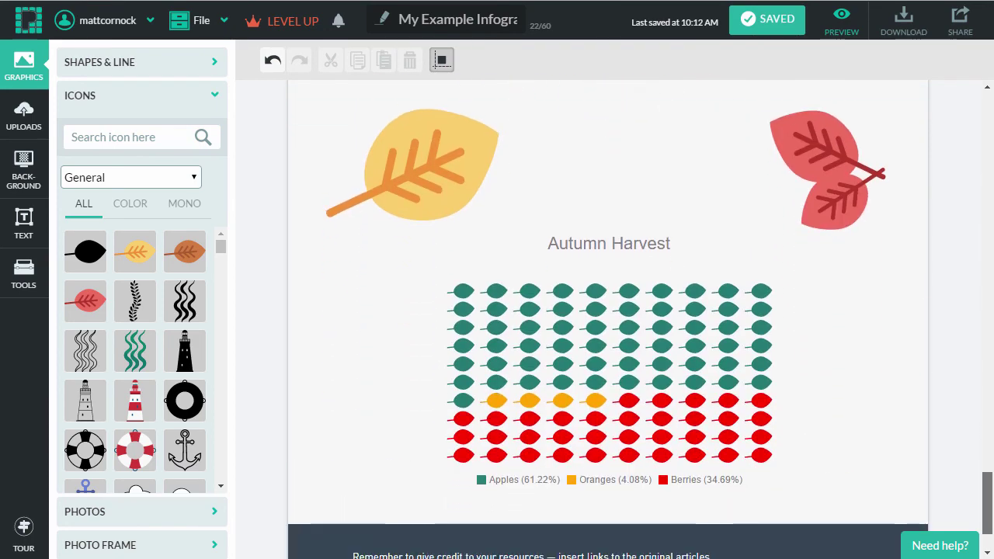
scroll(608, 319, "up", 1)
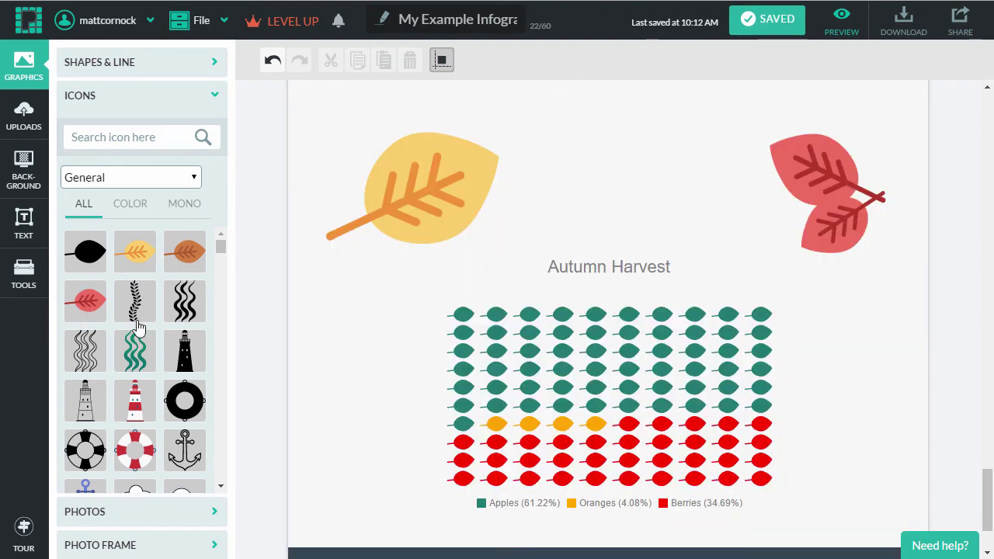